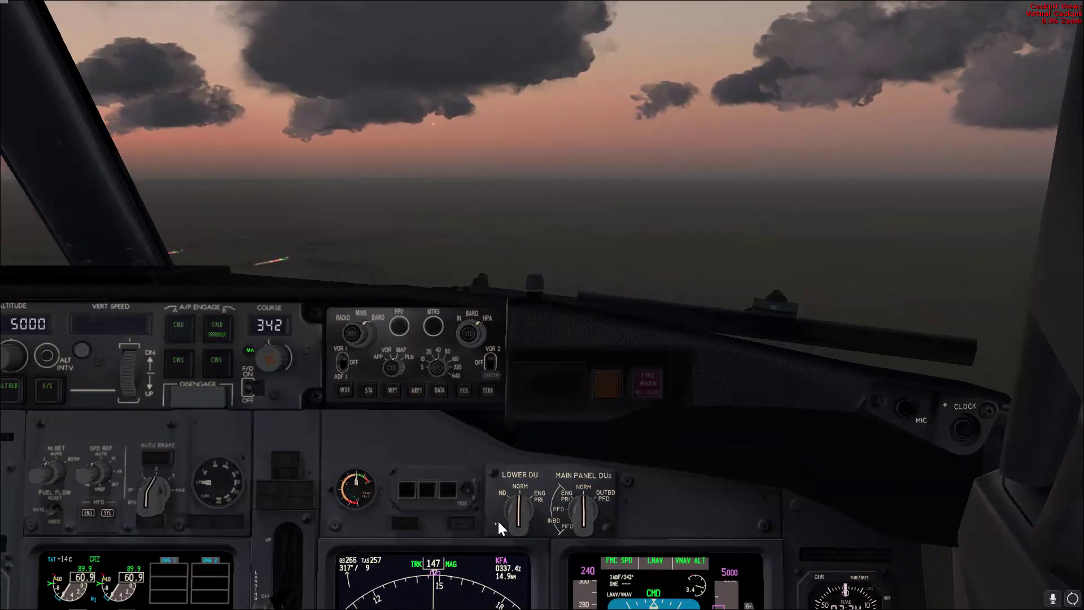
Step: Switch the cockpit camera to a straight-on view of the main instrument panel
{"action": "key", "text": "a"}
{"action": "key", "text": "a"}
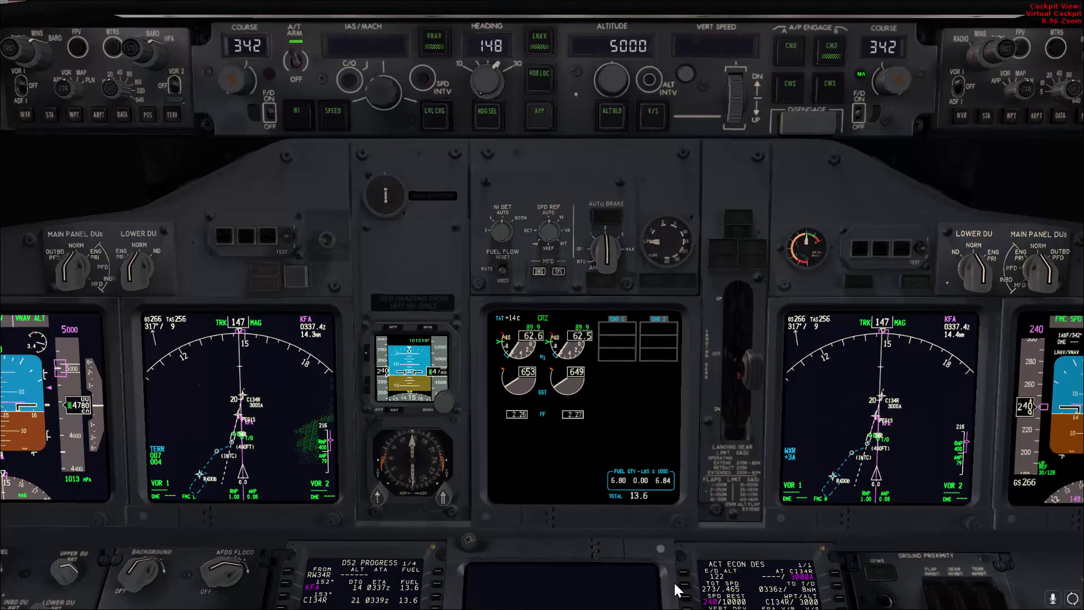
Step: Pop out enlarged CDU, navigation display and primary flight display windows
{"action": "left_click", "coordinate": [761, 589]}
{"action": "left_click", "coordinate": [859, 429]}
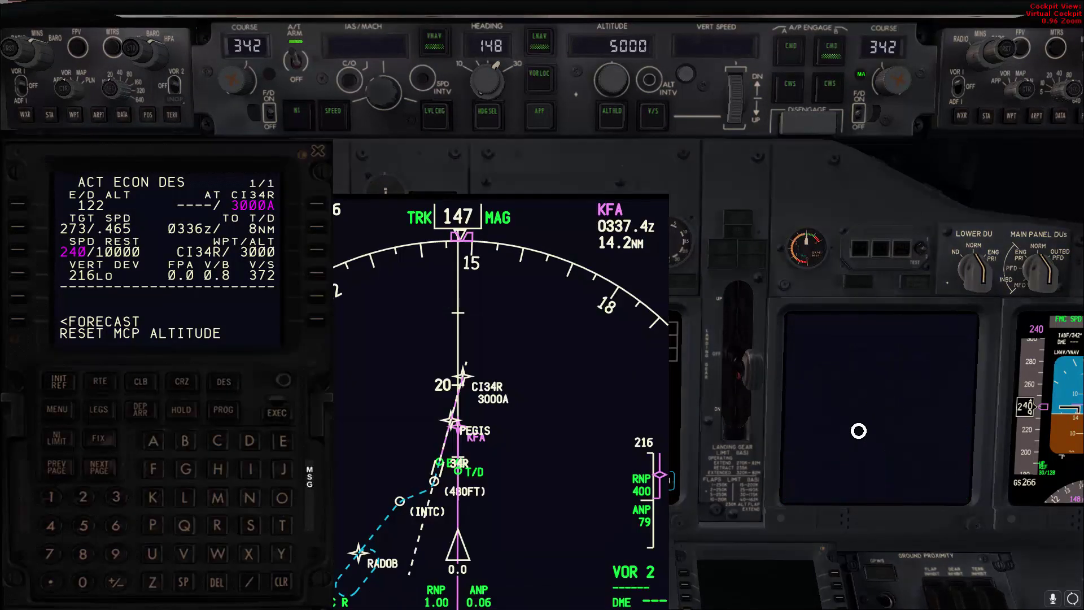
{"action": "left_click", "coordinate": [1065, 404]}
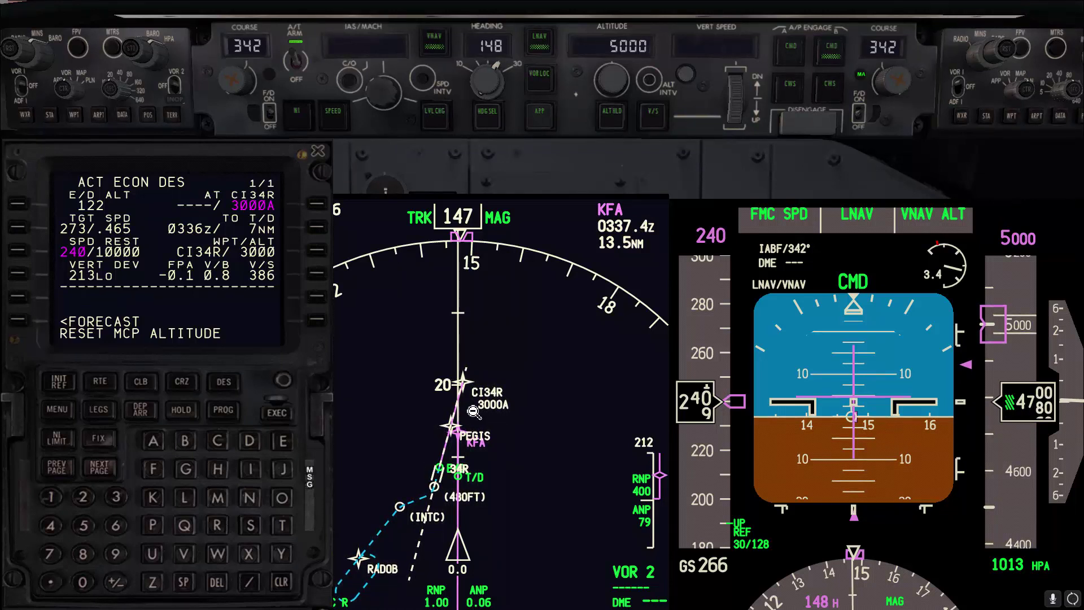
Step: Engage heading select and dial the selected heading to 162
{"action": "left_click", "coordinate": [479, 118]}
{"action": "scroll", "coordinate": [491, 84], "scroll_direction": "up", "scroll_amount": 1}
{"action": "scroll", "coordinate": [492, 84], "scroll_direction": "up", "scroll_amount": 11}
{"action": "scroll", "coordinate": [491, 85], "scroll_direction": "up", "scroll_amount": 2}
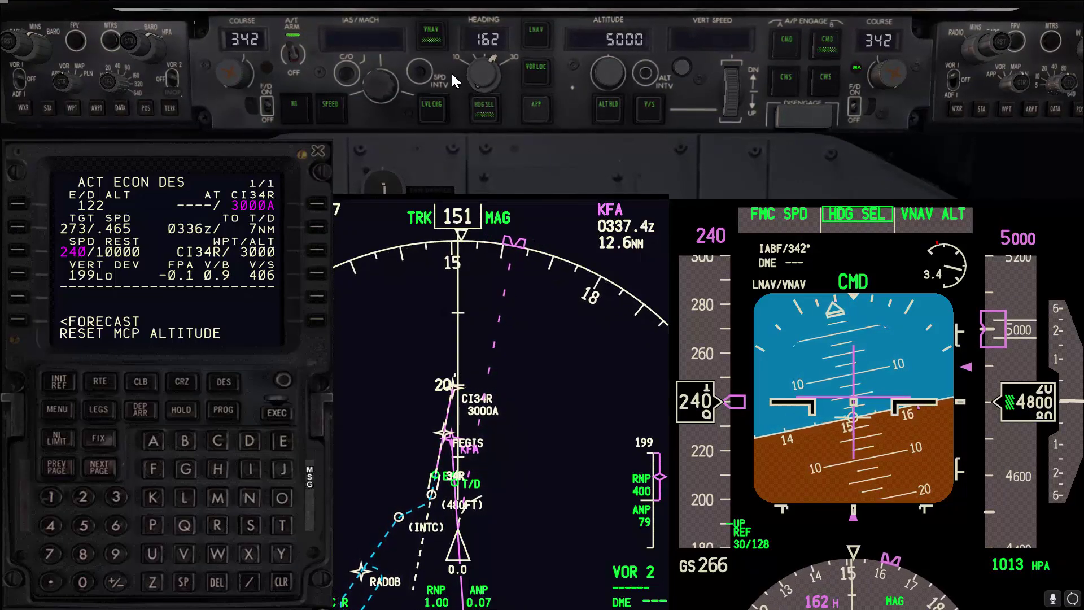
Step: Hold 240 knots in level change and execute a direct-to PEGIS route change
{"action": "left_click", "coordinate": [431, 104]}
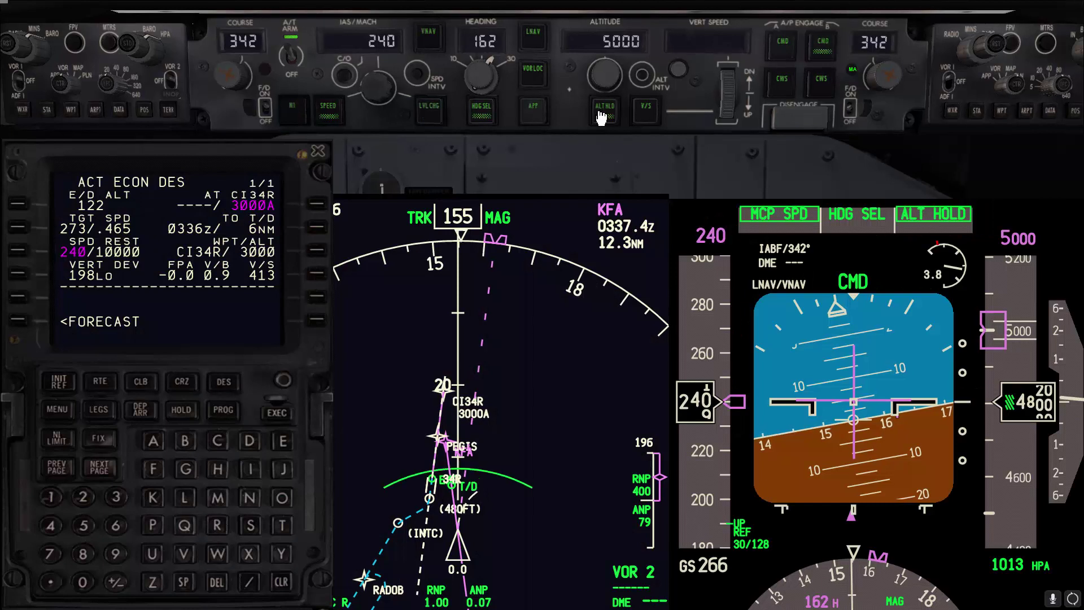
{"action": "left_click", "coordinate": [426, 113]}
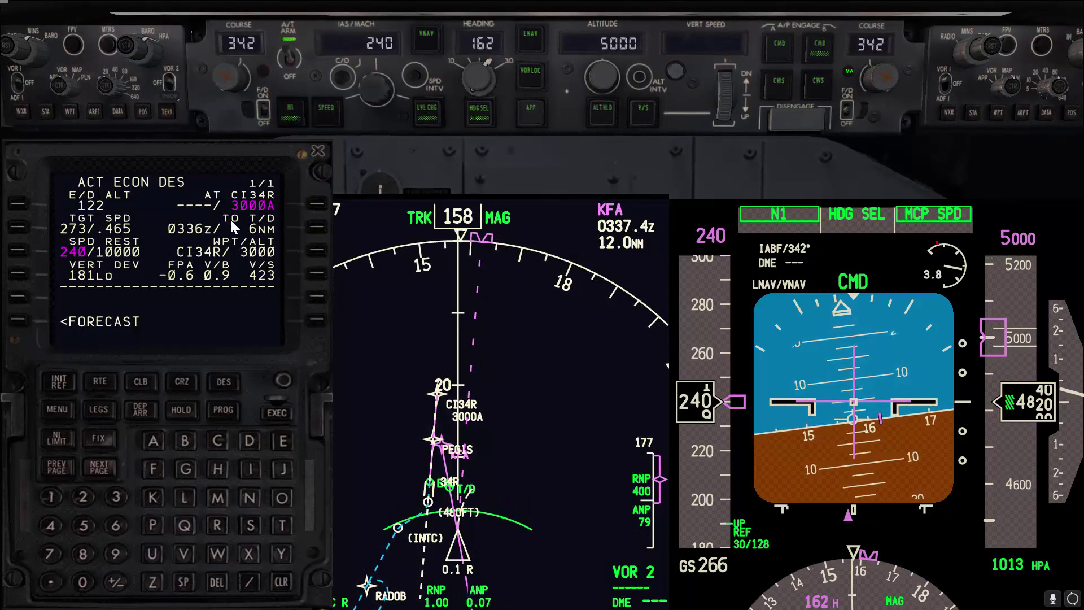
{"action": "left_click", "coordinate": [99, 414]}
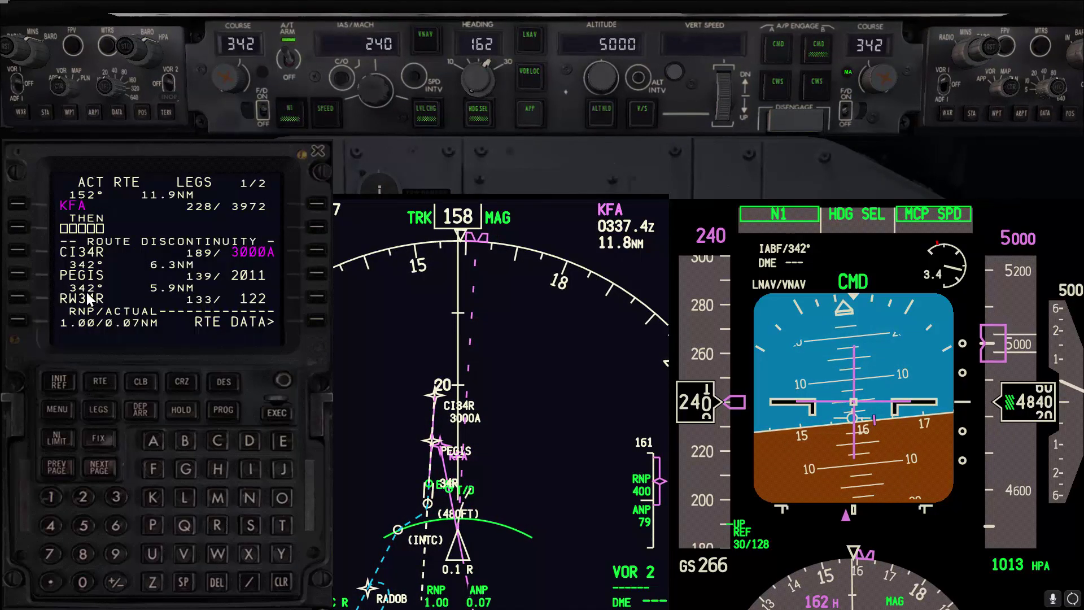
{"action": "left_click", "coordinate": [15, 274]}
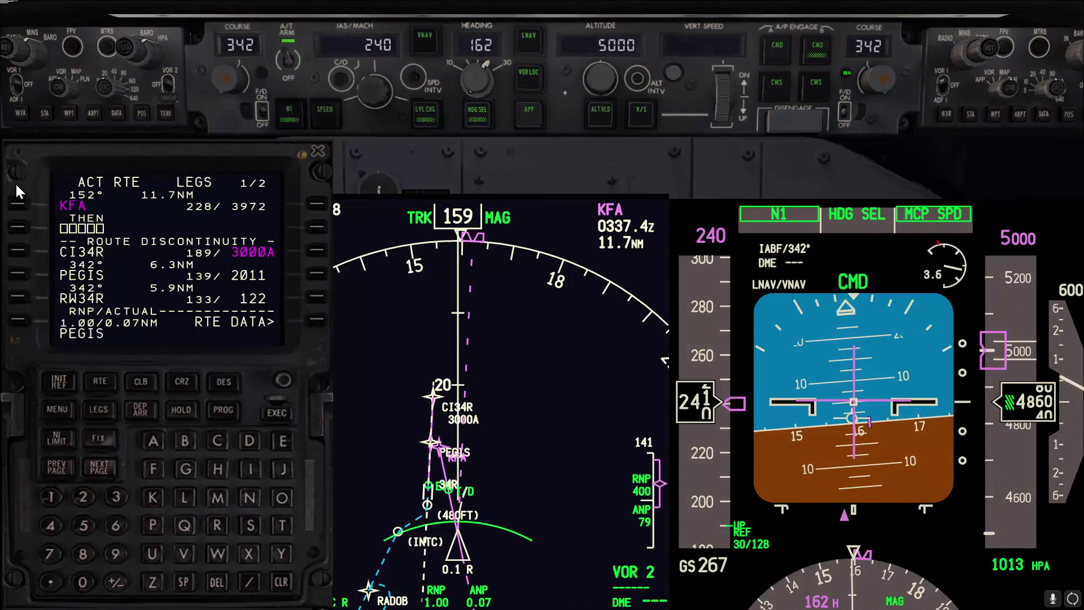
{"action": "left_click", "coordinate": [17, 204]}
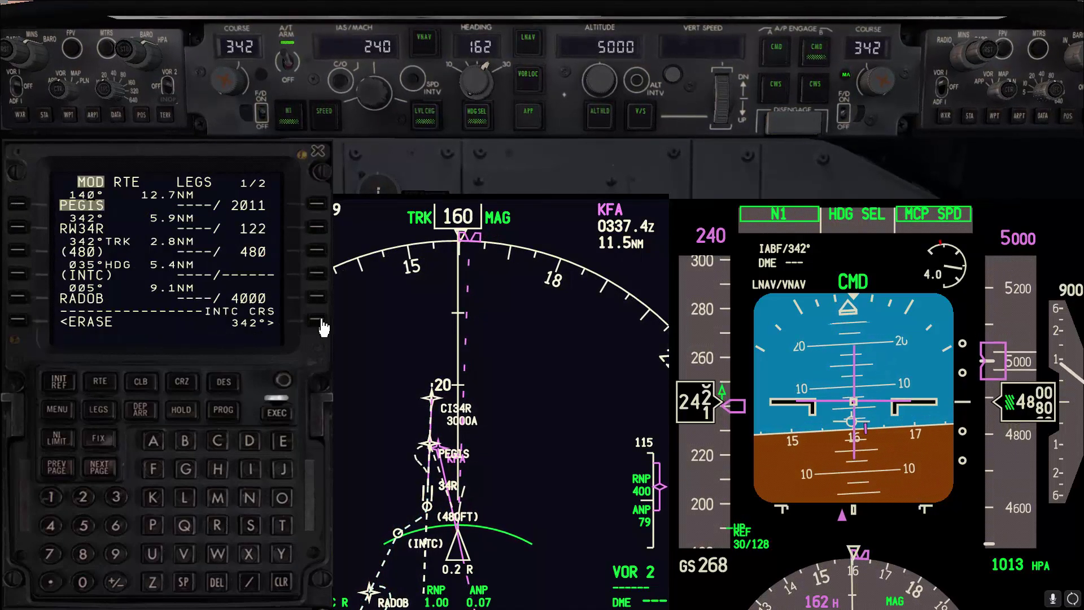
{"action": "left_click", "coordinate": [283, 419]}
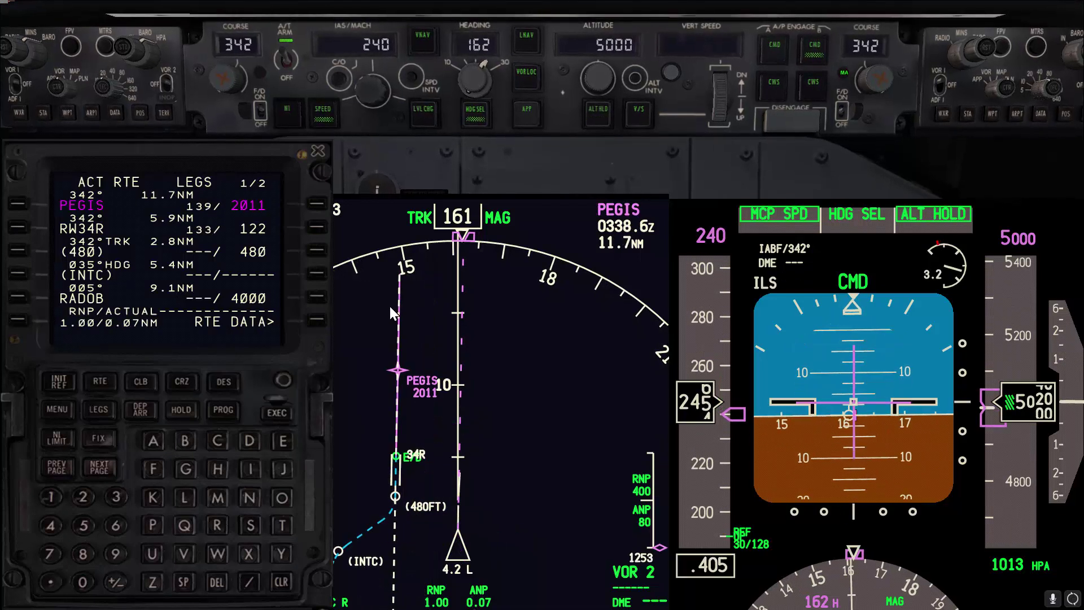
Step: Enter RW34R as the waypoint constraint on the FMC descent page
{"action": "left_click", "coordinate": [224, 383]}
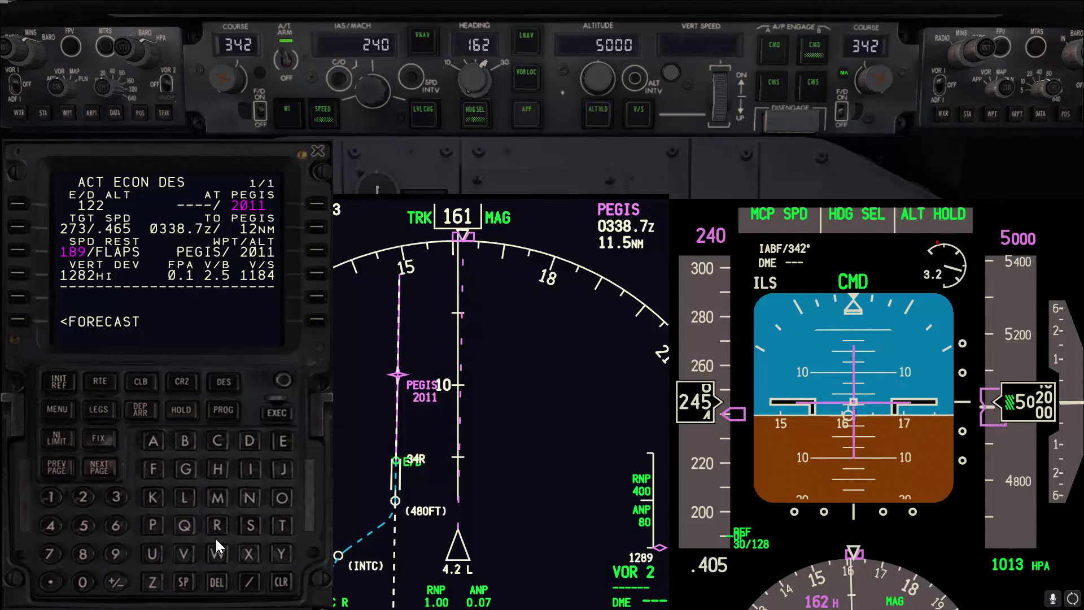
{"action": "left_click", "coordinate": [115, 498]}
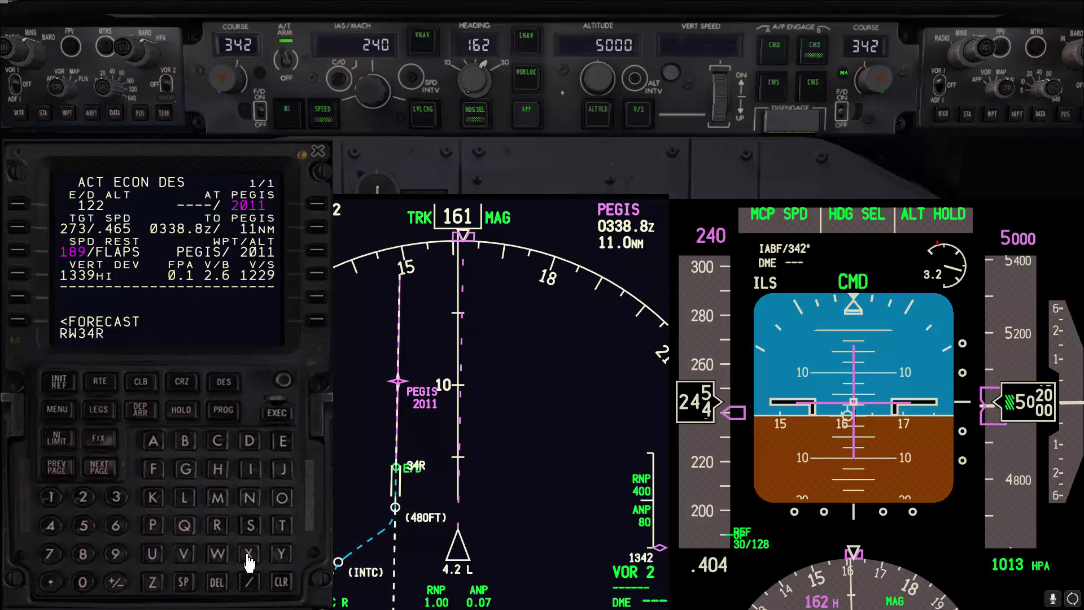
{"action": "left_click", "coordinate": [314, 250]}
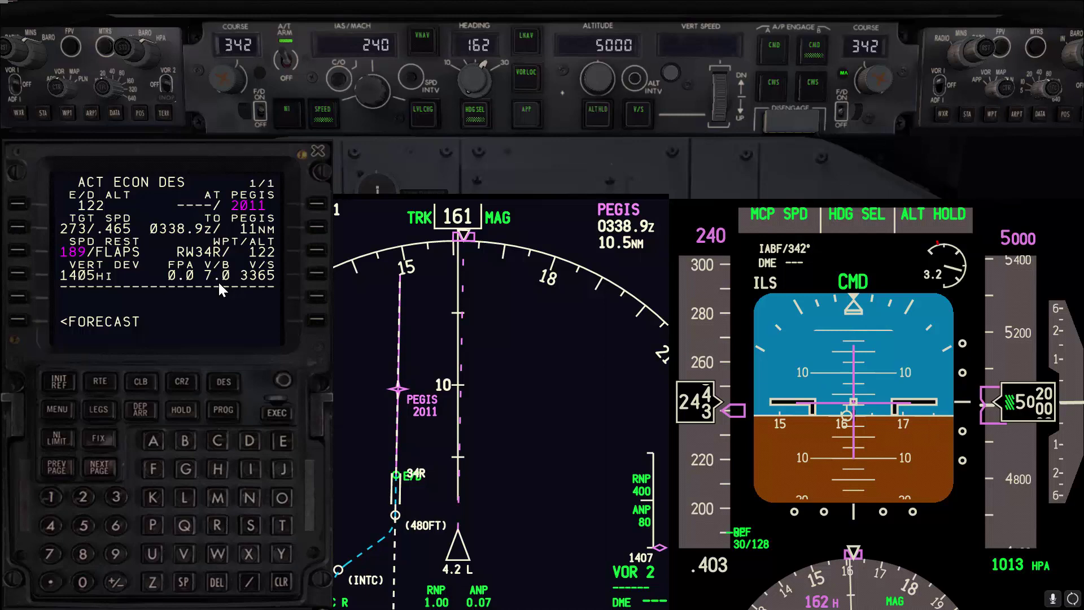
Step: Pause the simulation and wind the MCP selected airspeed down from 240 to 150 knots
{"action": "key", "text": "p"}
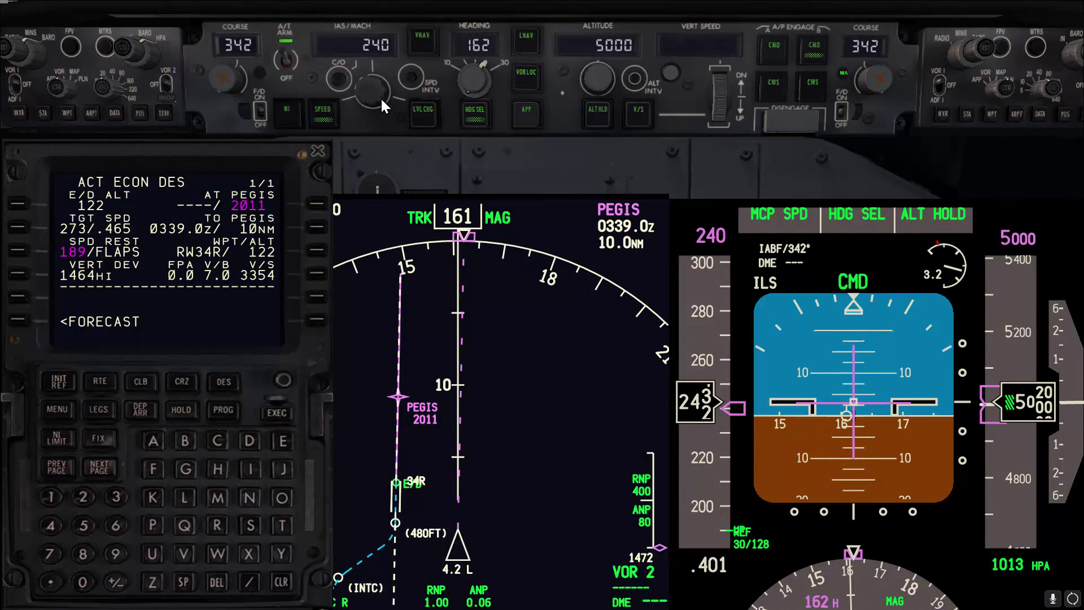
{"action": "scroll", "coordinate": [381, 103], "scroll_direction": "down", "scroll_amount": 8}
{"action": "scroll", "coordinate": [382, 105], "scroll_direction": "down", "scroll_amount": 20}
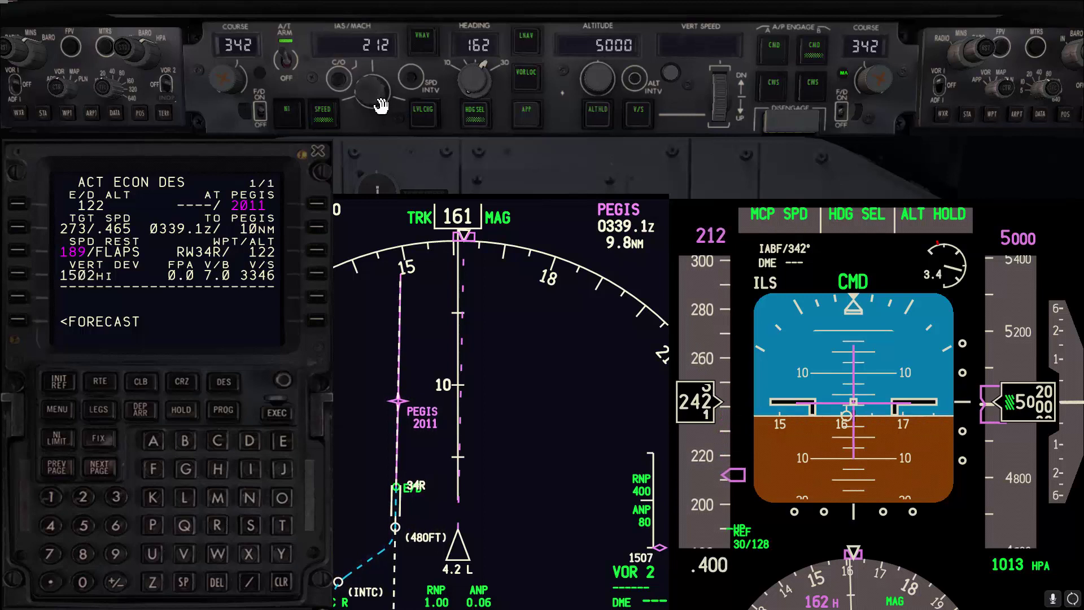
{"action": "scroll", "coordinate": [382, 104], "scroll_direction": "down", "scroll_amount": 15}
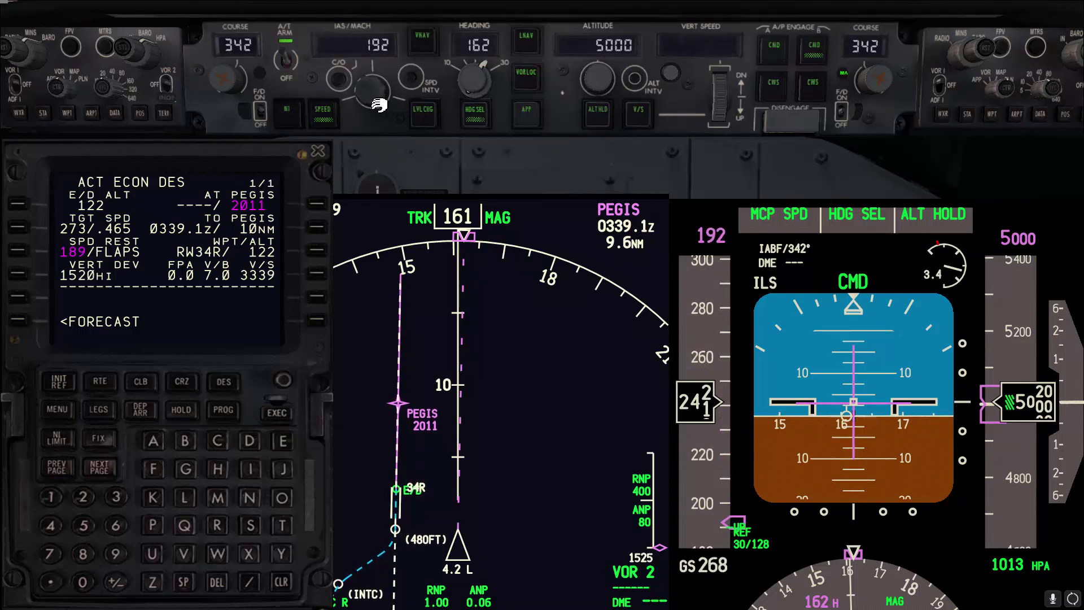
{"action": "scroll", "coordinate": [380, 105], "scroll_direction": "down", "scroll_amount": 1}
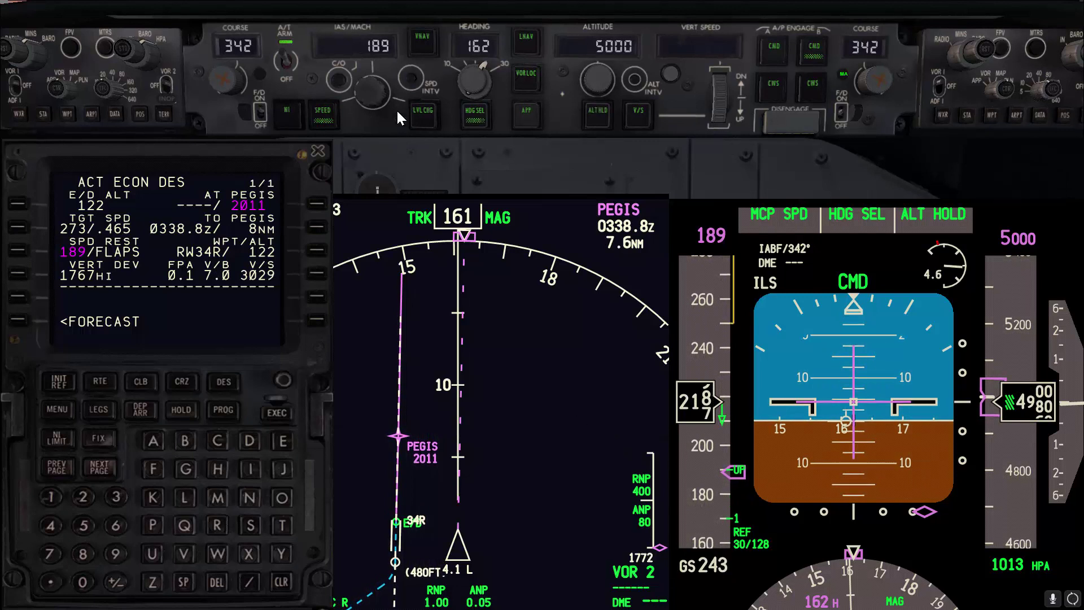
{"action": "scroll", "coordinate": [367, 102], "scroll_direction": "down", "scroll_amount": 1}
{"action": "scroll", "coordinate": [367, 102], "scroll_direction": "down", "scroll_amount": 15}
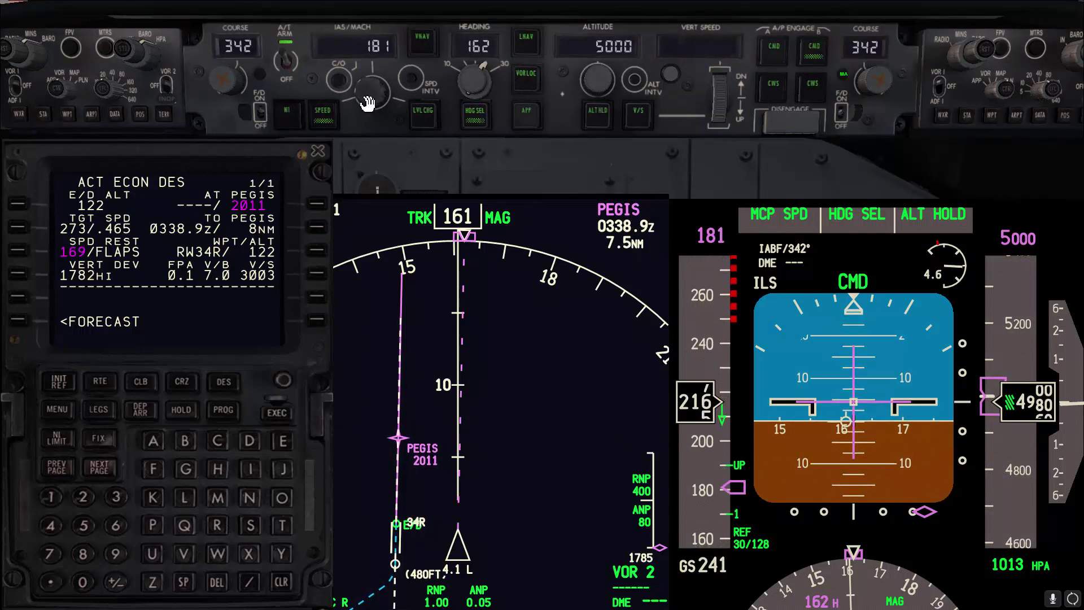
{"action": "scroll", "coordinate": [367, 102], "scroll_direction": "down", "scroll_amount": 2}
{"action": "scroll", "coordinate": [367, 102], "scroll_direction": "down", "scroll_amount": 1}
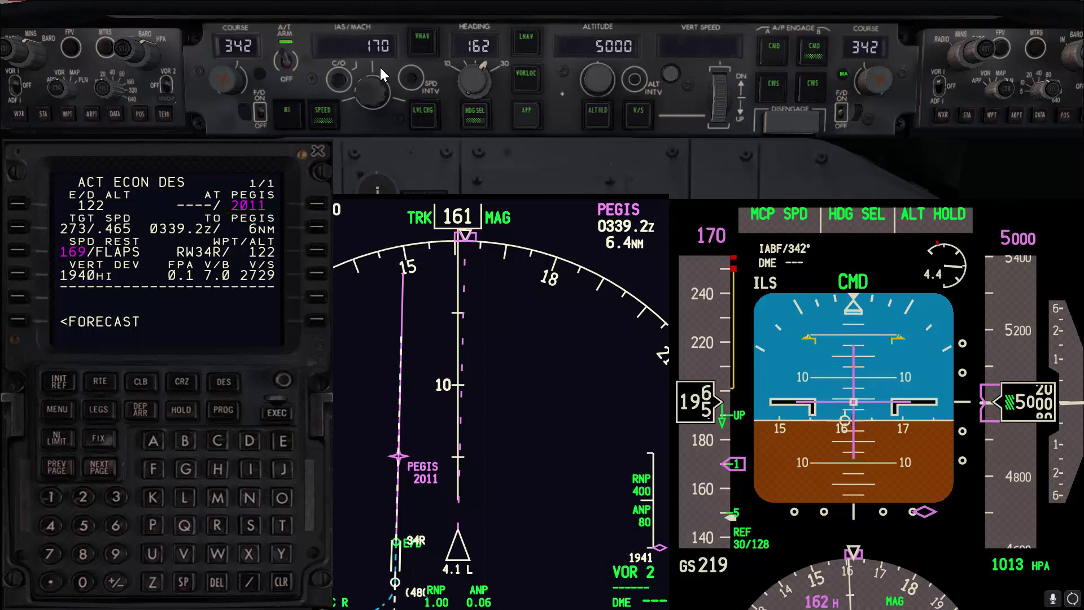
{"action": "scroll", "coordinate": [376, 90], "scroll_direction": "down", "scroll_amount": 1}
{"action": "scroll", "coordinate": [375, 91], "scroll_direction": "down", "scroll_amount": 16}
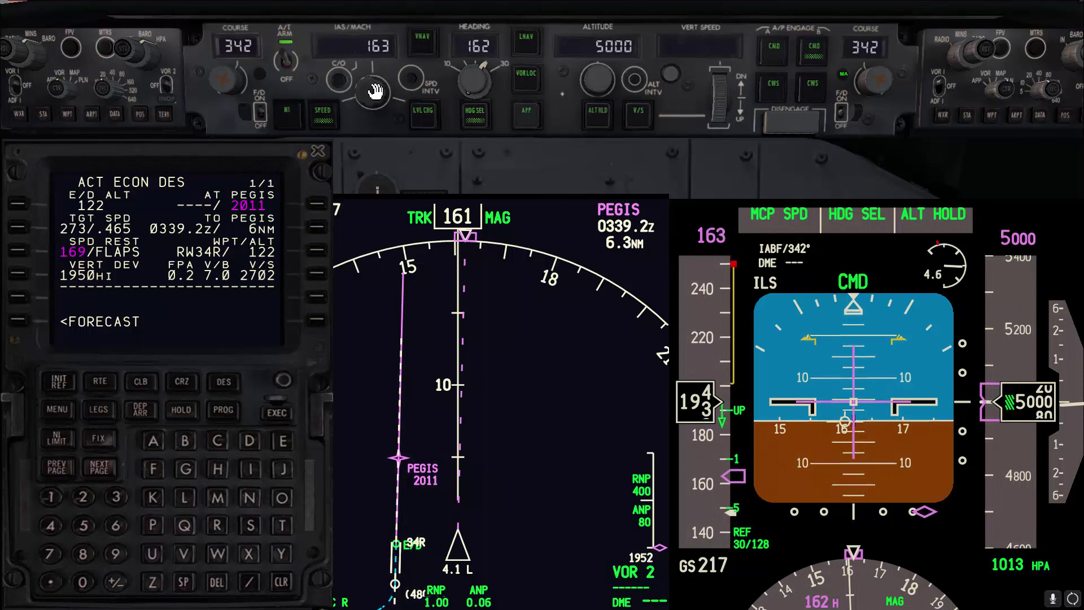
{"action": "scroll", "coordinate": [374, 91], "scroll_direction": "down", "scroll_amount": 3}
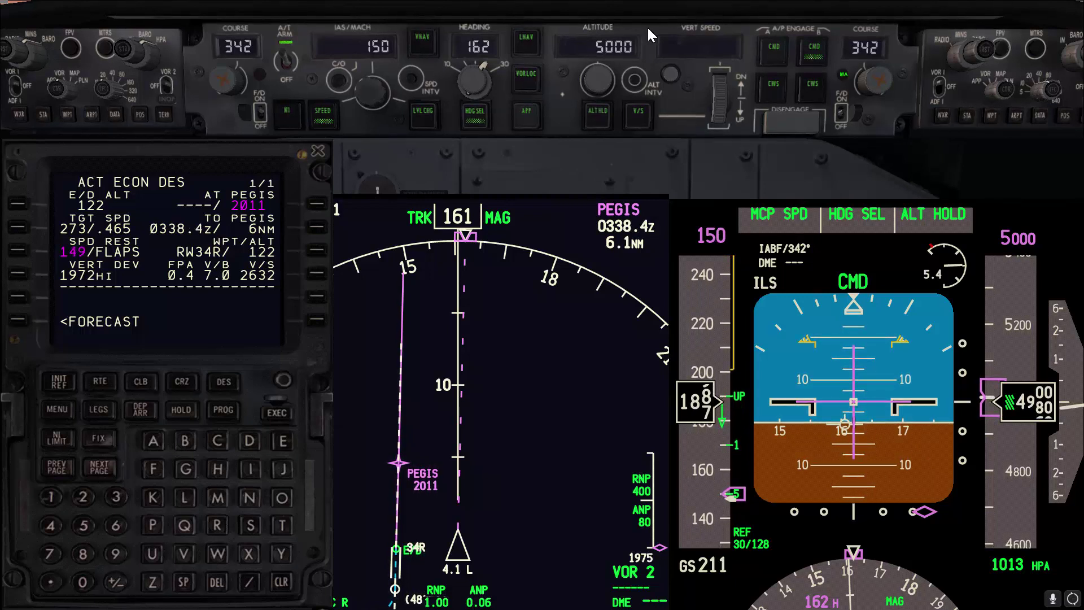
Step: Set the MCP altitude to 2000 ft and a −1200 ft/min vertical speed
{"action": "scroll", "coordinate": [594, 85], "scroll_direction": "down", "scroll_amount": 14}
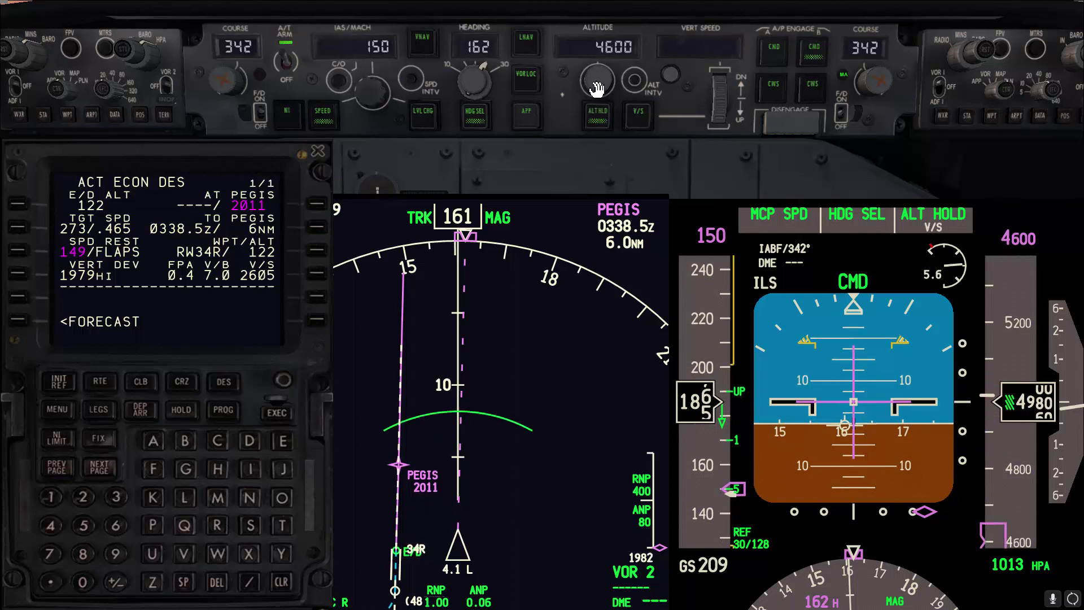
{"action": "scroll", "coordinate": [596, 88], "scroll_direction": "down", "scroll_amount": 16}
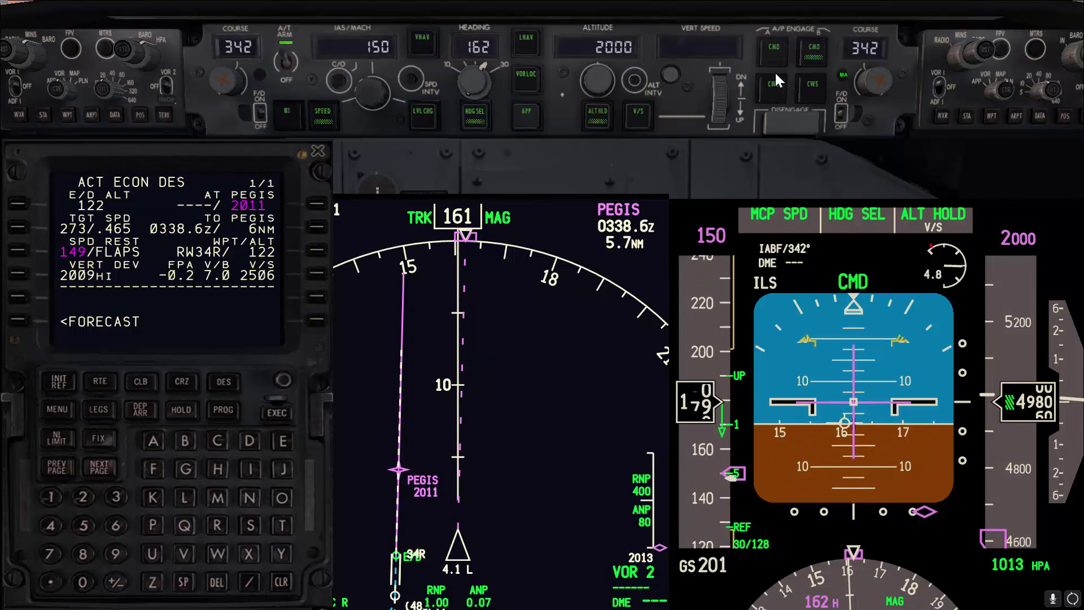
{"action": "scroll", "coordinate": [718, 111], "scroll_direction": "down", "scroll_amount": 1}
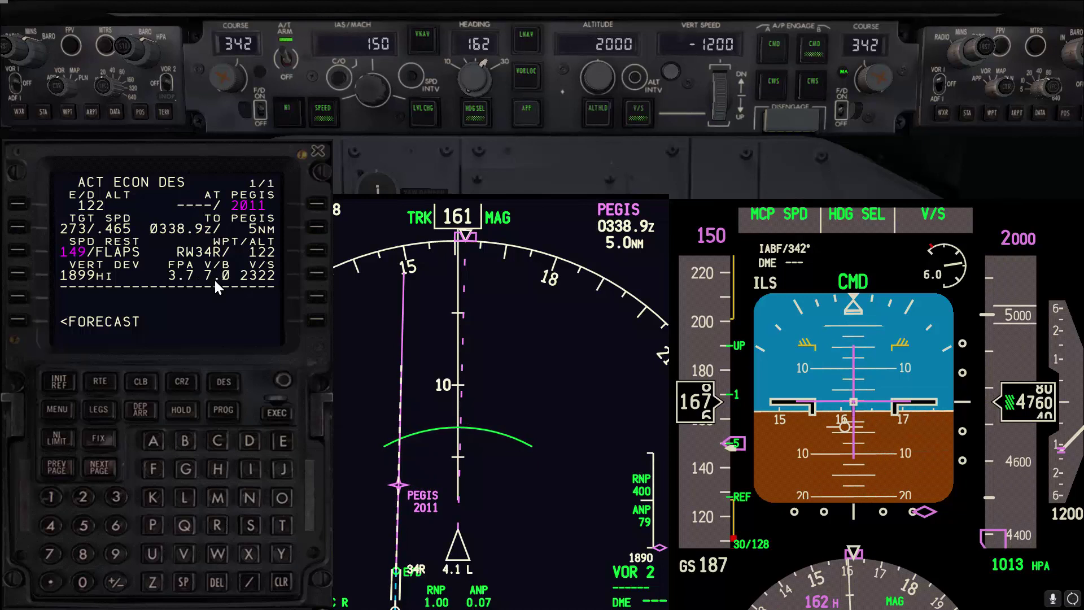
{"action": "key", "text": "p"}
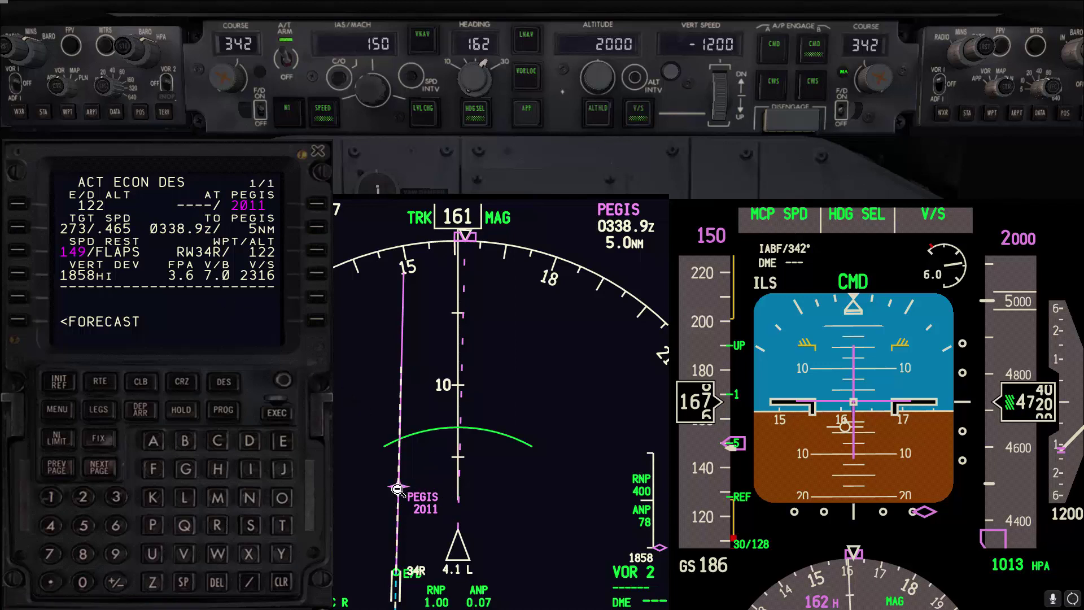
{"action": "key", "text": "p"}
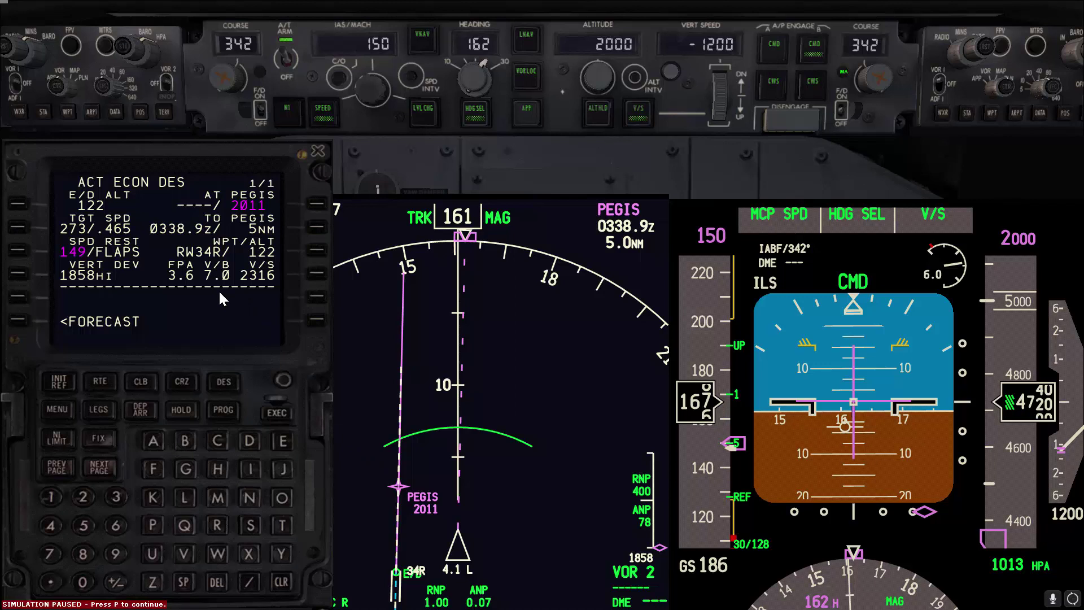
{"action": "key", "text": "p"}
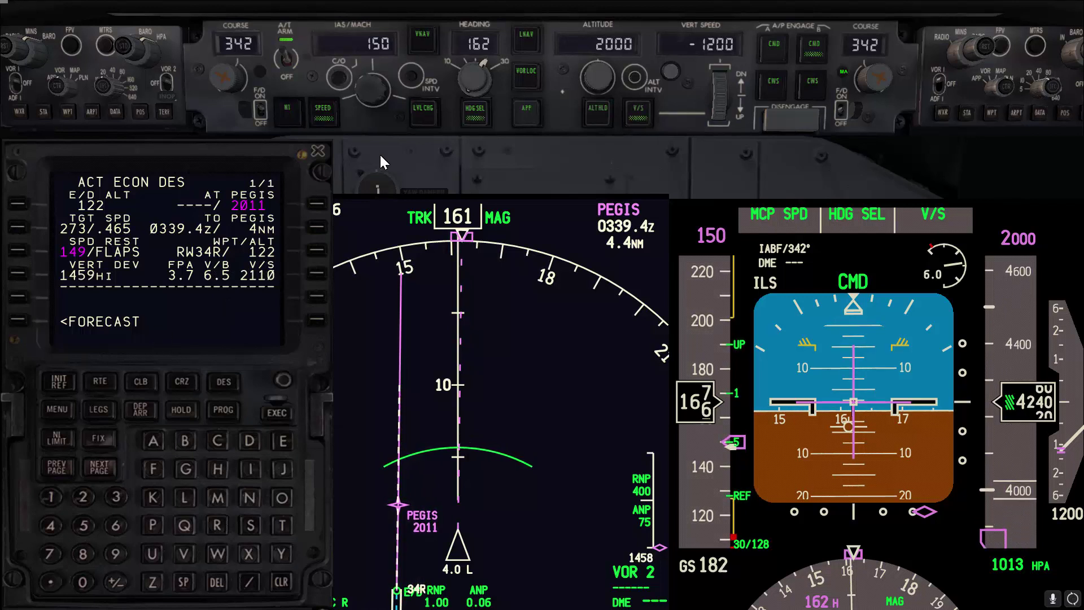
Step: Dial the MCP heading down to 072 and the IAS target down to 140 knots
{"action": "scroll", "coordinate": [472, 74], "scroll_direction": "down", "scroll_amount": 14}
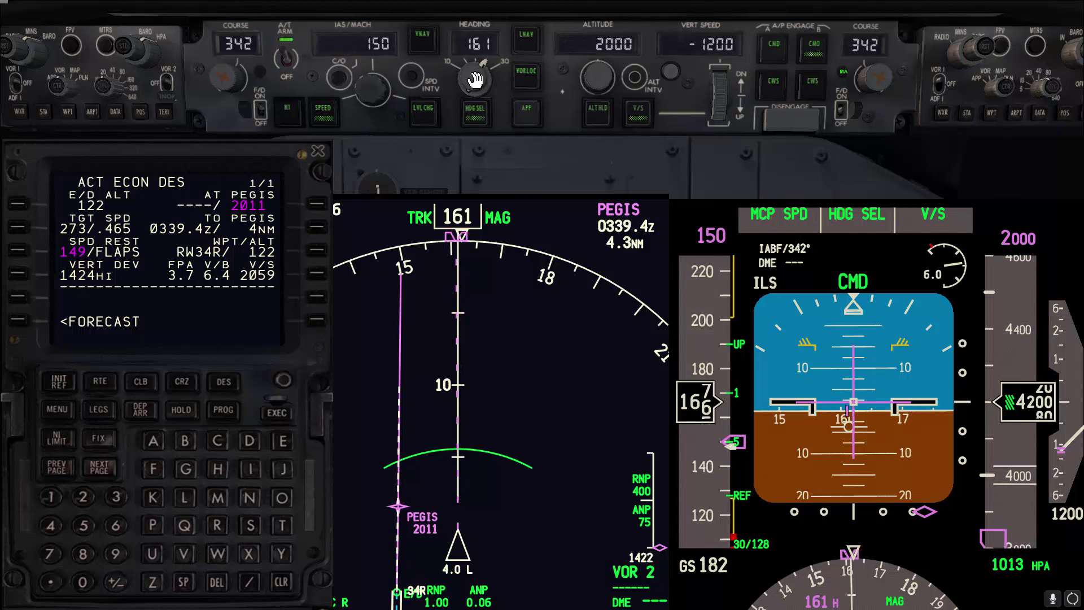
{"action": "scroll", "coordinate": [475, 80], "scroll_direction": "down", "scroll_amount": 20}
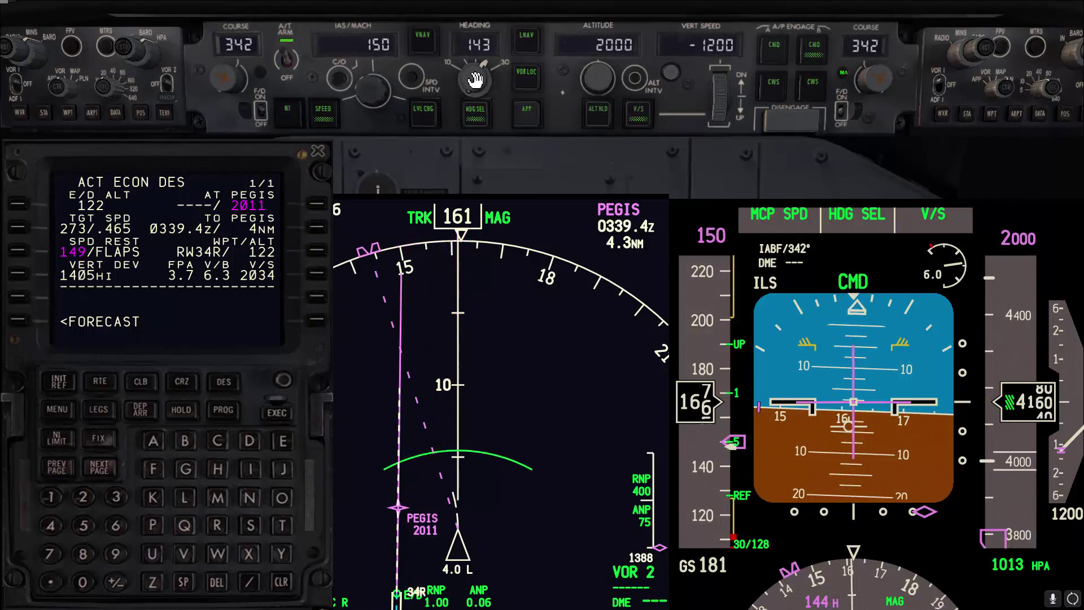
{"action": "scroll", "coordinate": [474, 84], "scroll_direction": "down", "scroll_amount": 19}
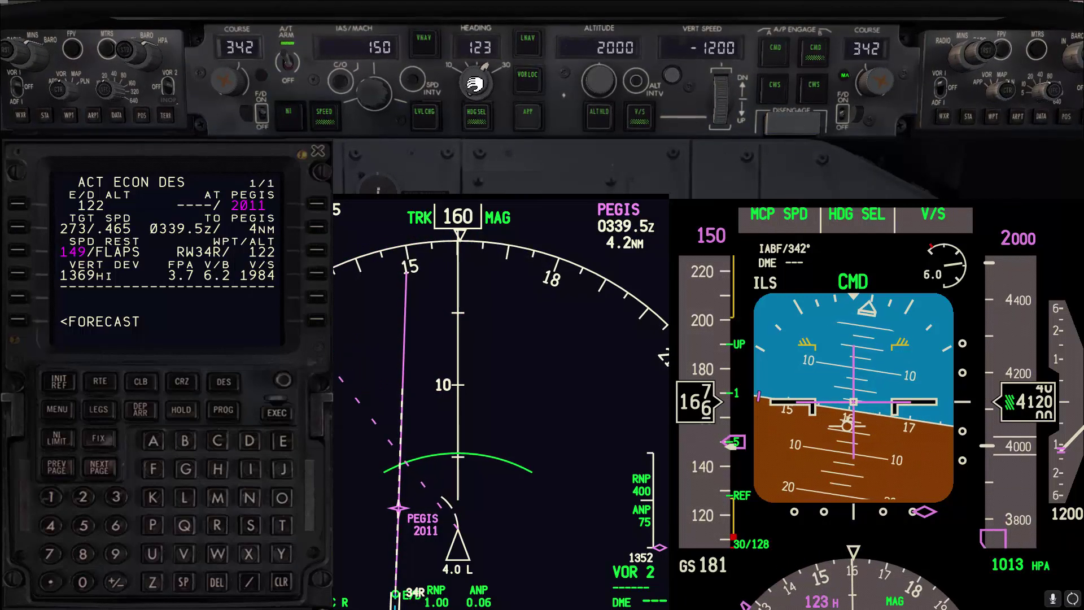
{"action": "scroll", "coordinate": [477, 80], "scroll_direction": "down", "scroll_amount": 20}
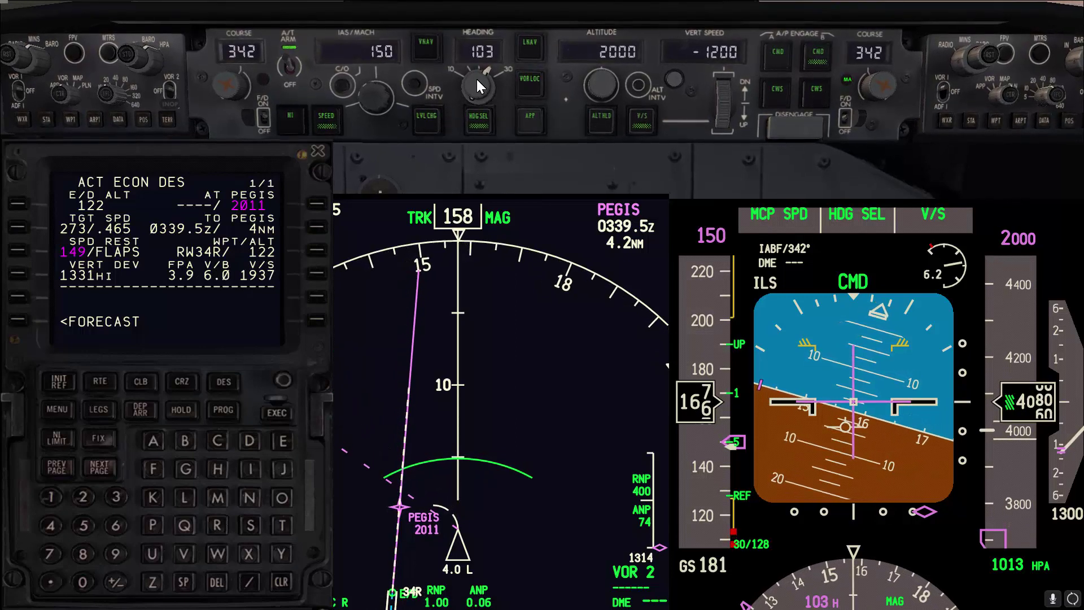
{"action": "scroll", "coordinate": [477, 81], "scroll_direction": "down", "scroll_amount": 15}
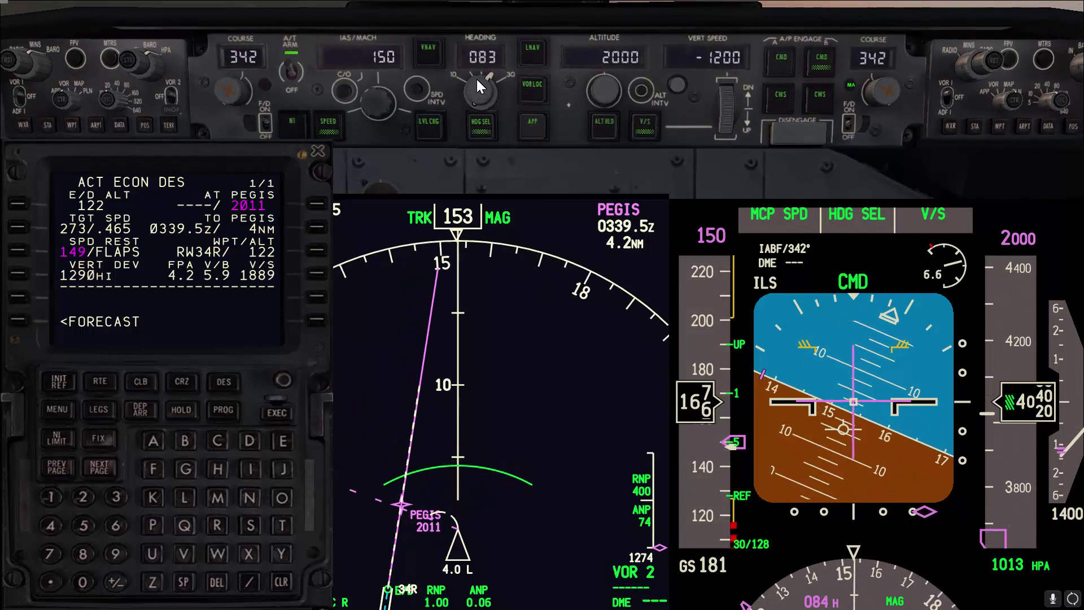
{"action": "scroll", "coordinate": [477, 91], "scroll_direction": "down", "scroll_amount": 1}
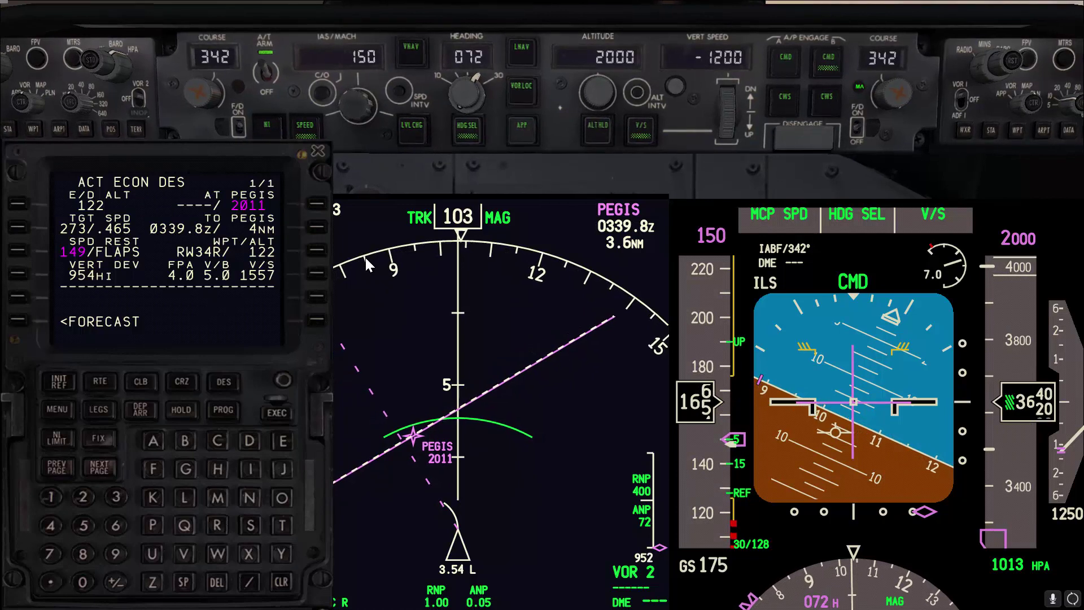
{"action": "scroll", "coordinate": [354, 101], "scroll_direction": "down", "scroll_amount": 10}
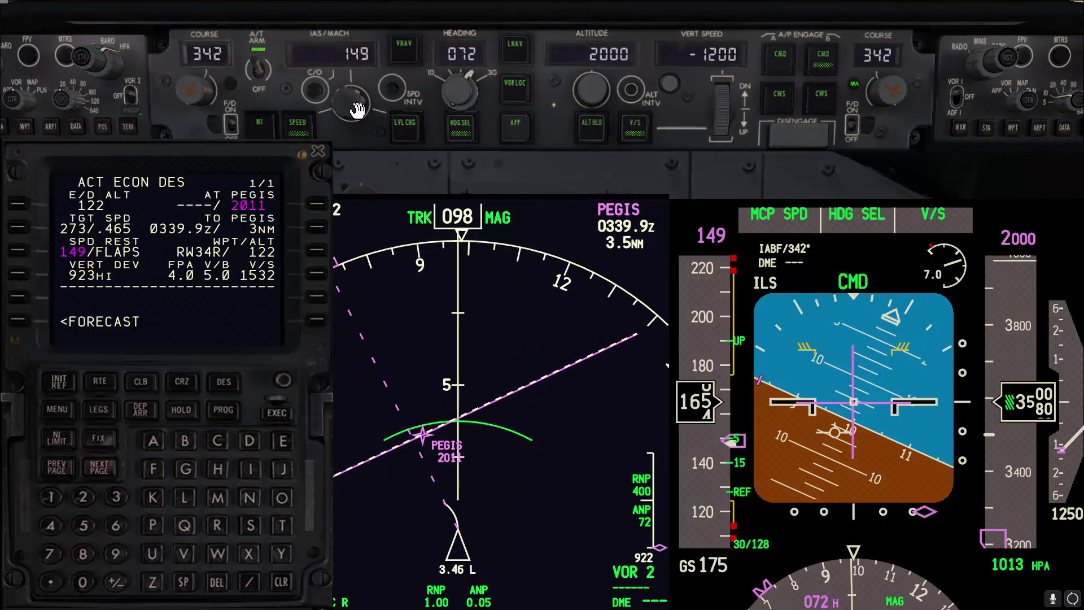
{"action": "scroll", "coordinate": [1038, 99], "scroll_direction": "down", "scroll_amount": 1}
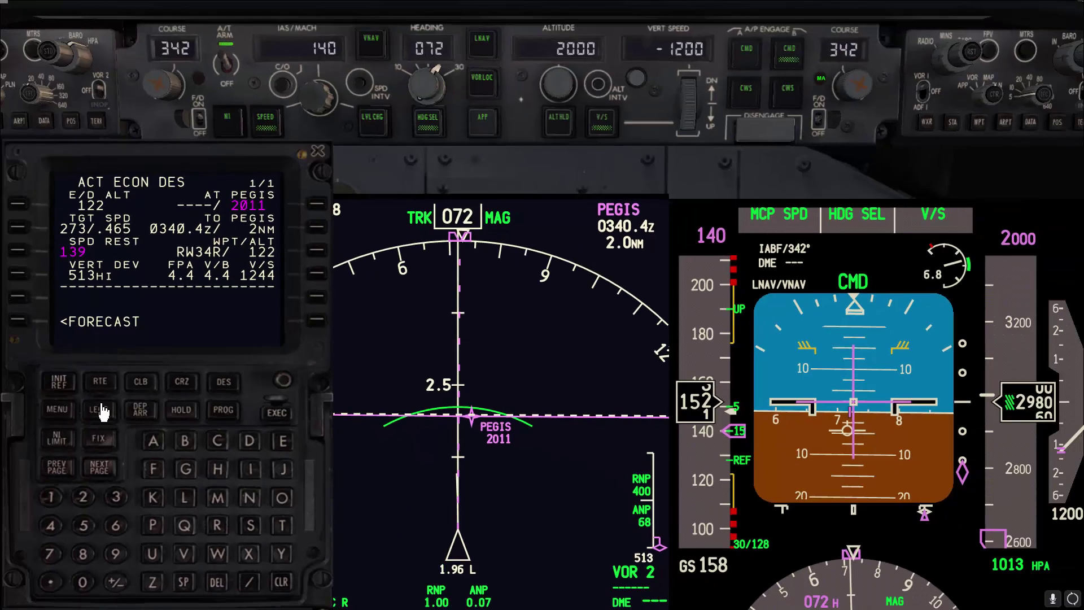
Step: Review the CDU LEGS page while paused, then return to the DES page and pause again
{"action": "left_click", "coordinate": [100, 409]}
{"action": "key", "text": "p"}
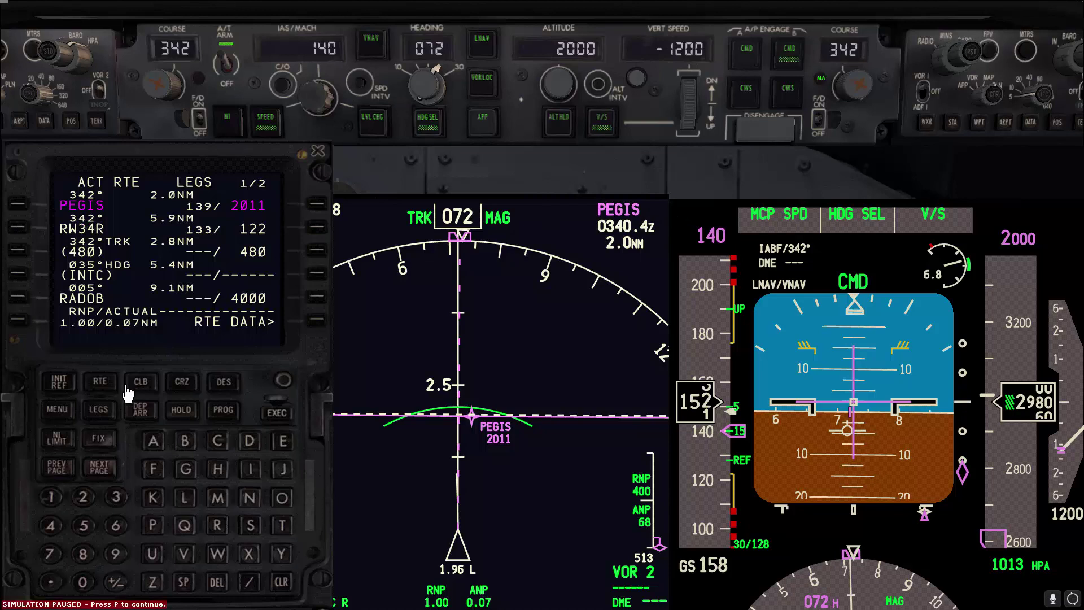
{"action": "left_click", "coordinate": [223, 382]}
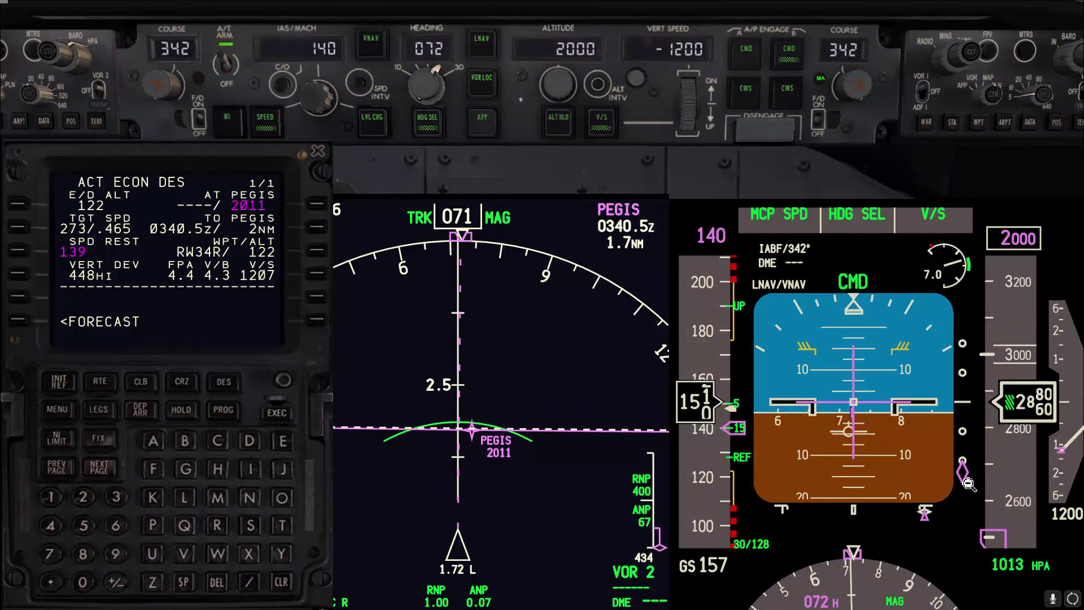
{"action": "key", "text": "p"}
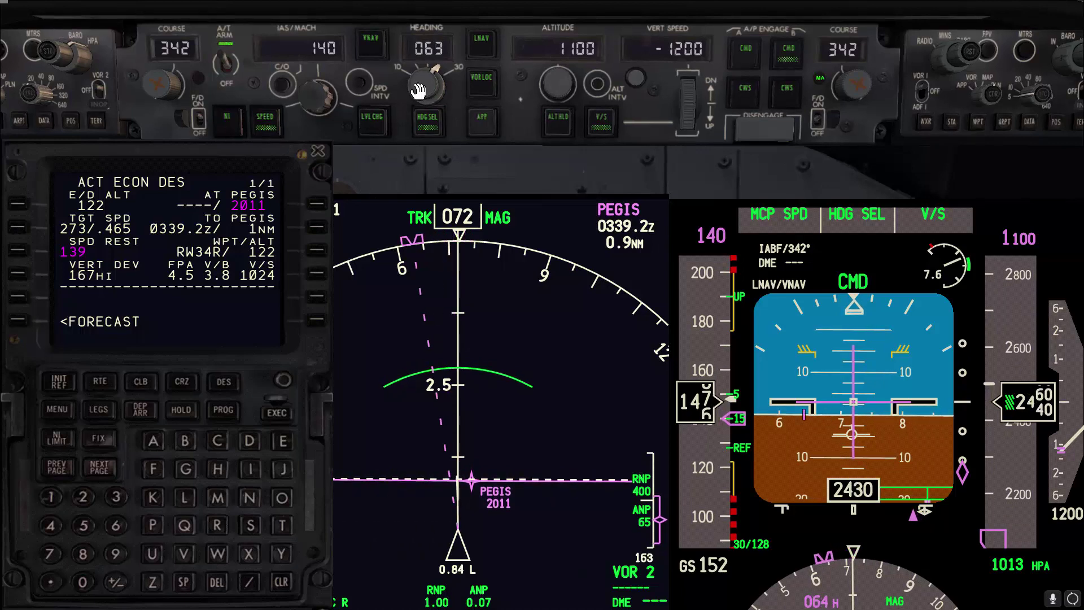
Step: Dial the heading to 352 and arm VOR LOC to capture the runway 34R localizer
{"action": "scroll", "coordinate": [423, 79], "scroll_direction": "down", "scroll_amount": 20}
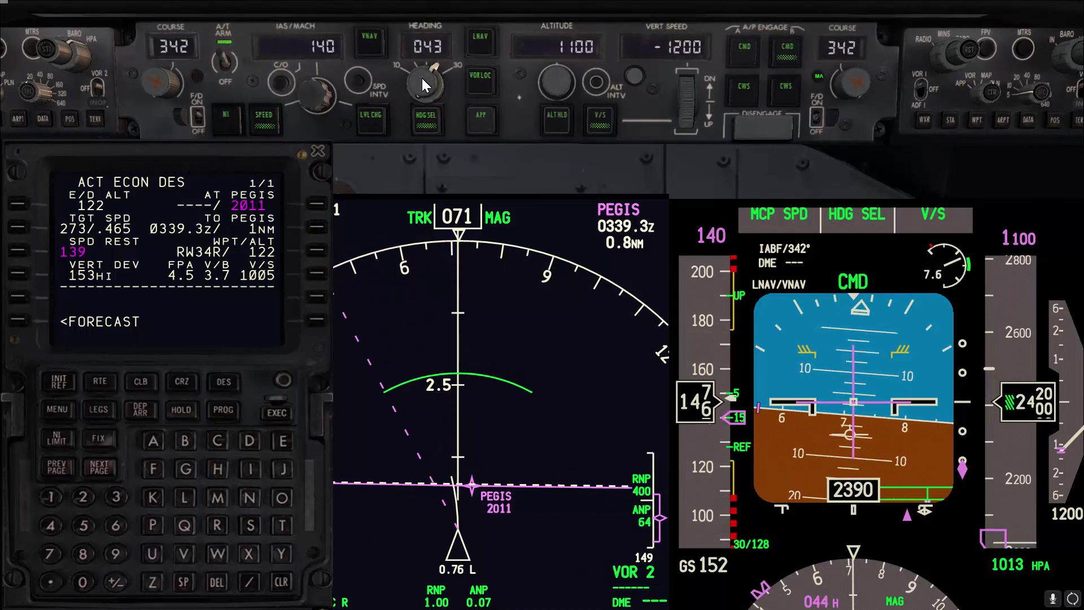
{"action": "scroll", "coordinate": [422, 78], "scroll_direction": "down", "scroll_amount": 20}
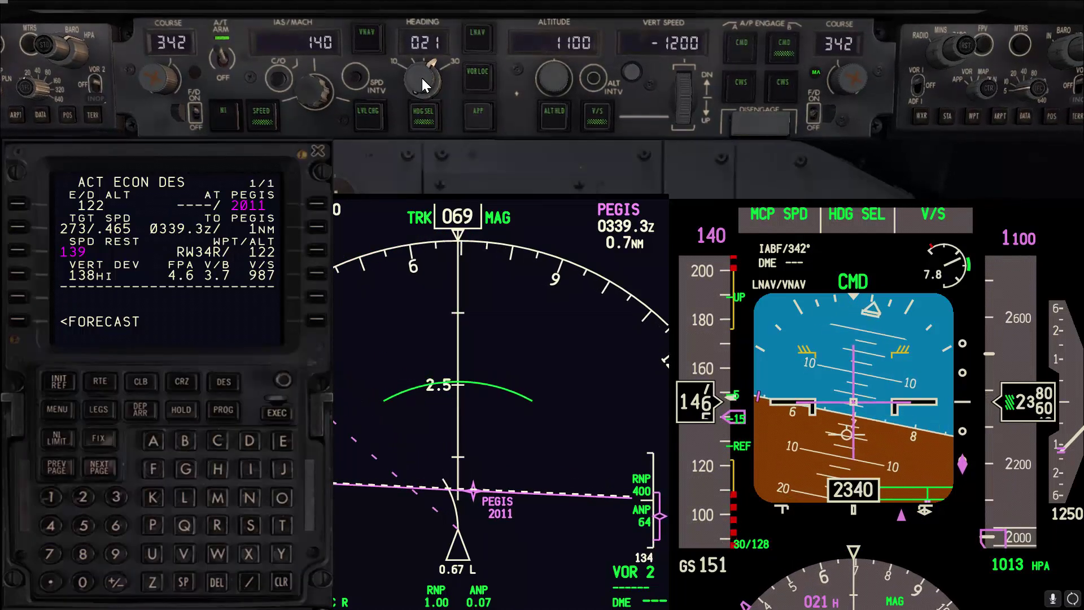
{"action": "scroll", "coordinate": [421, 79], "scroll_direction": "down", "scroll_amount": 19}
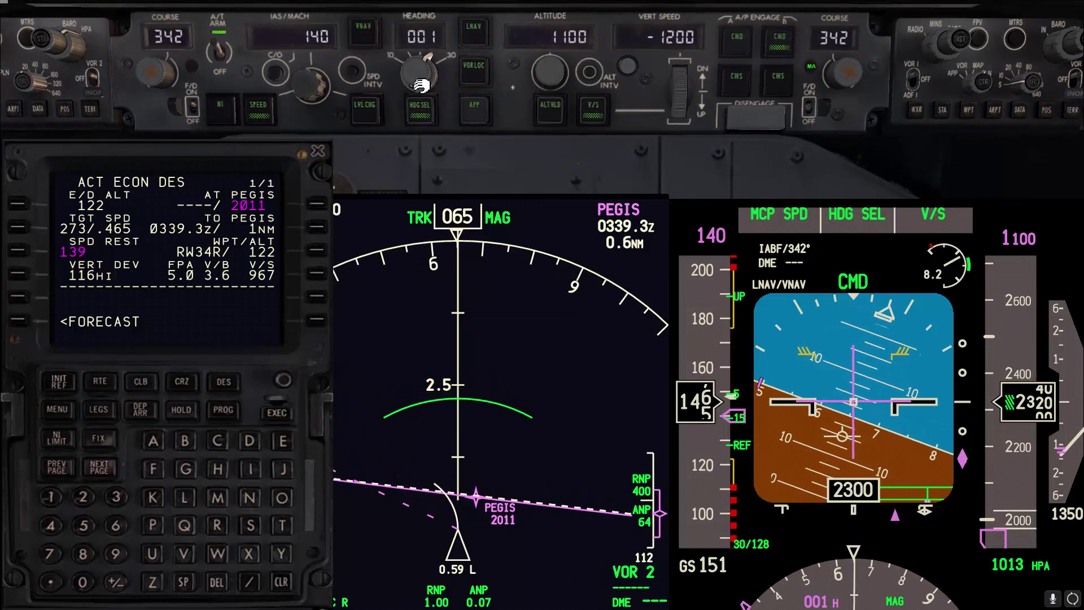
{"action": "scroll", "coordinate": [422, 79], "scroll_direction": "down", "scroll_amount": 5}
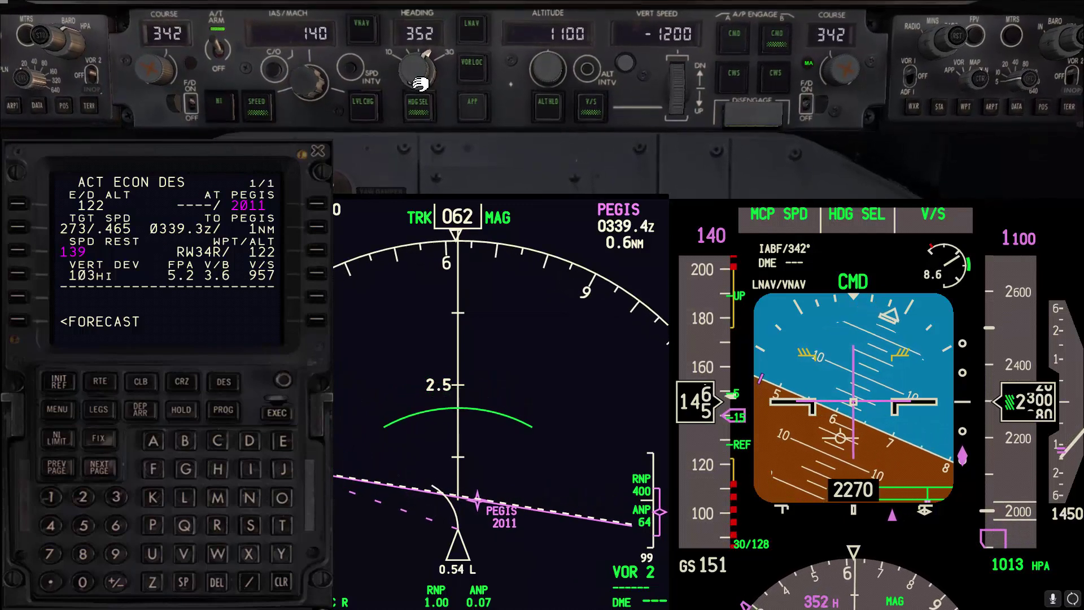
{"action": "left_click", "coordinate": [480, 70]}
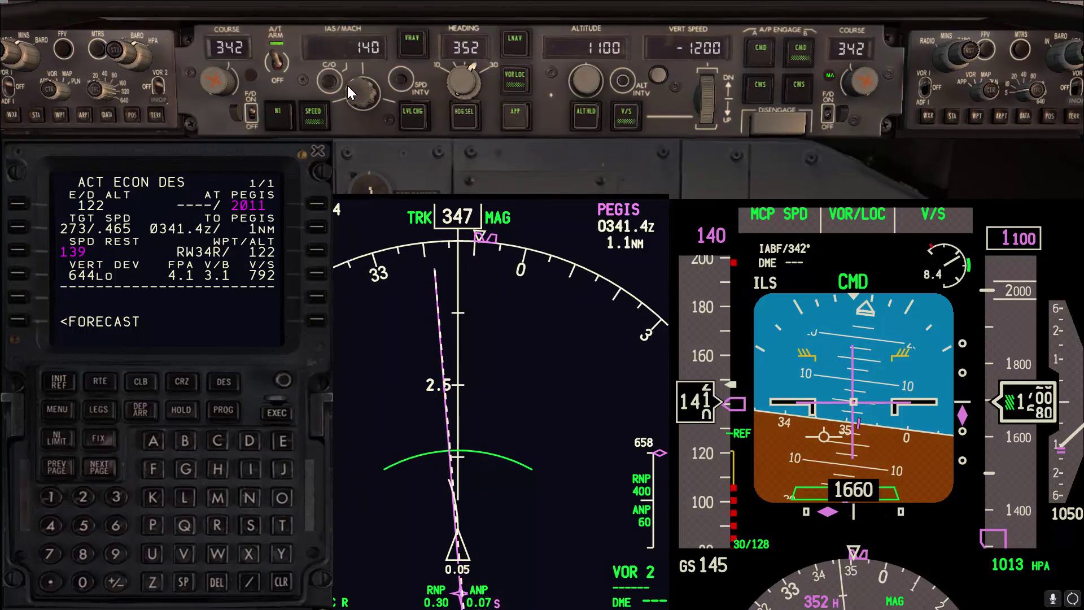
Step: Set 133 knots and −800 ft/min vertical speed, then arm APP for glideslope capture
{"action": "scroll", "coordinate": [352, 96], "scroll_direction": "down", "scroll_amount": 4}
{"action": "scroll", "coordinate": [352, 96], "scroll_direction": "down", "scroll_amount": 3}
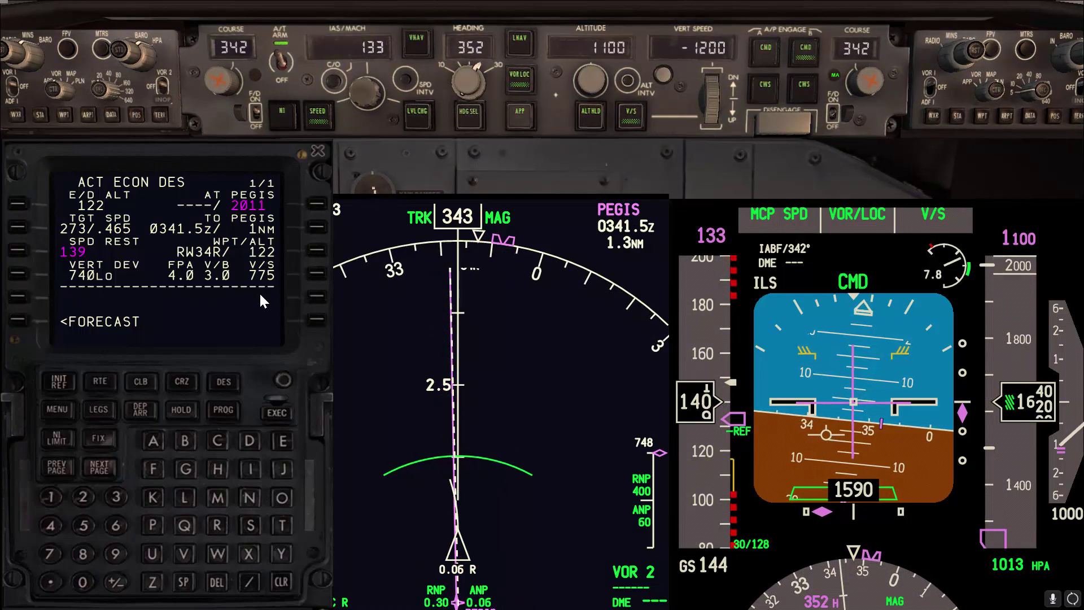
{"action": "scroll", "coordinate": [722, 104], "scroll_direction": "up", "scroll_amount": 6}
{"action": "scroll", "coordinate": [723, 110], "scroll_direction": "up", "scroll_amount": 2}
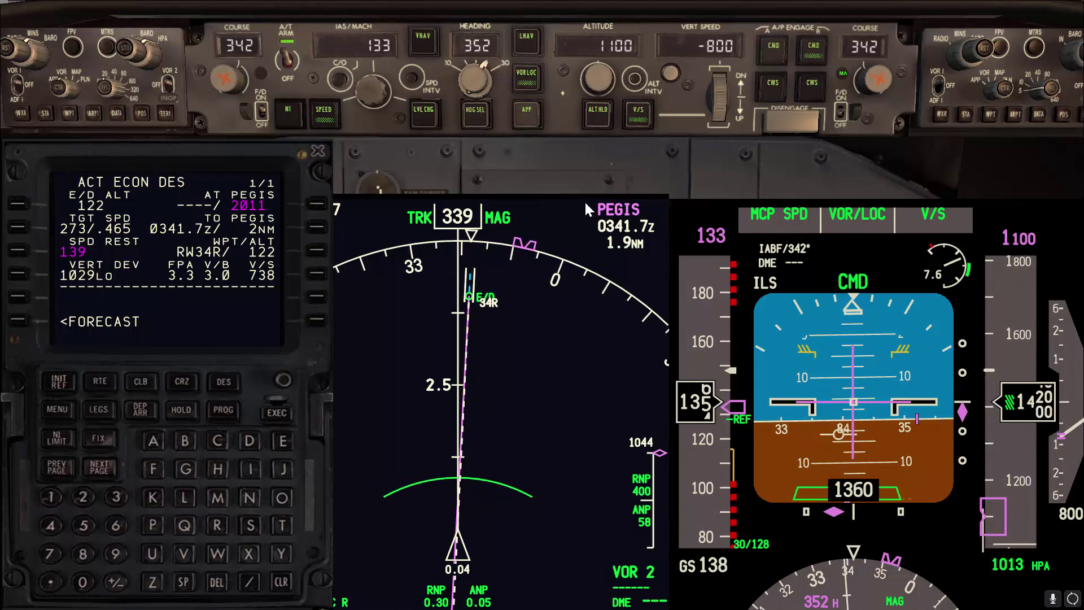
{"action": "left_click", "coordinate": [531, 113]}
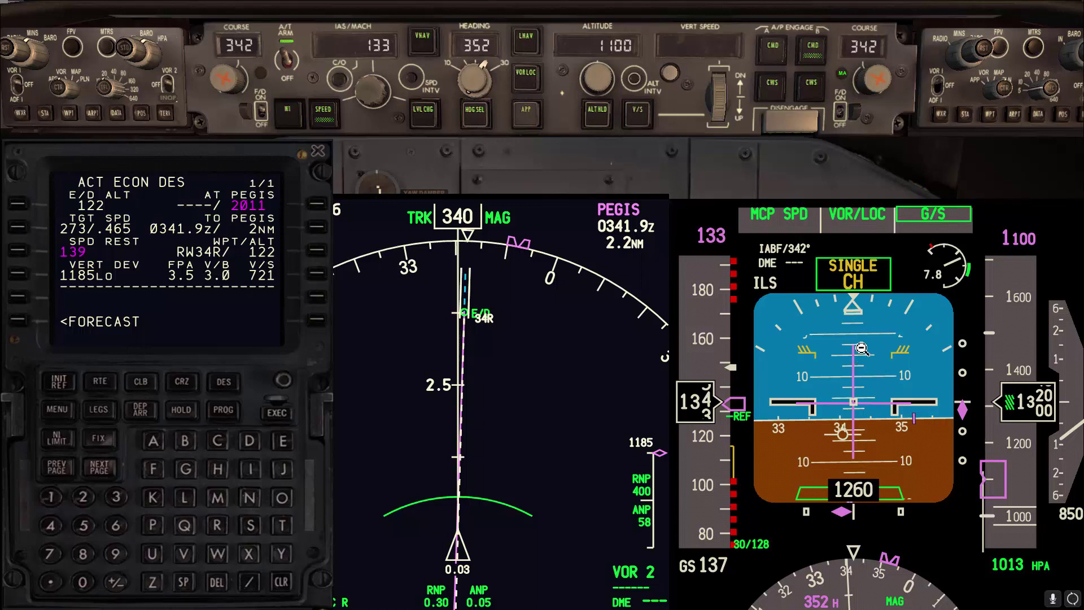
Step: Set the MCP altitude to 4000 ft for the missed approach and the heading to 342
{"action": "right_click", "coordinate": [588, 69]}
{"action": "left_click", "coordinate": [567, 65]}
{"action": "scroll", "coordinate": [606, 86], "scroll_direction": "up", "scroll_amount": 2}
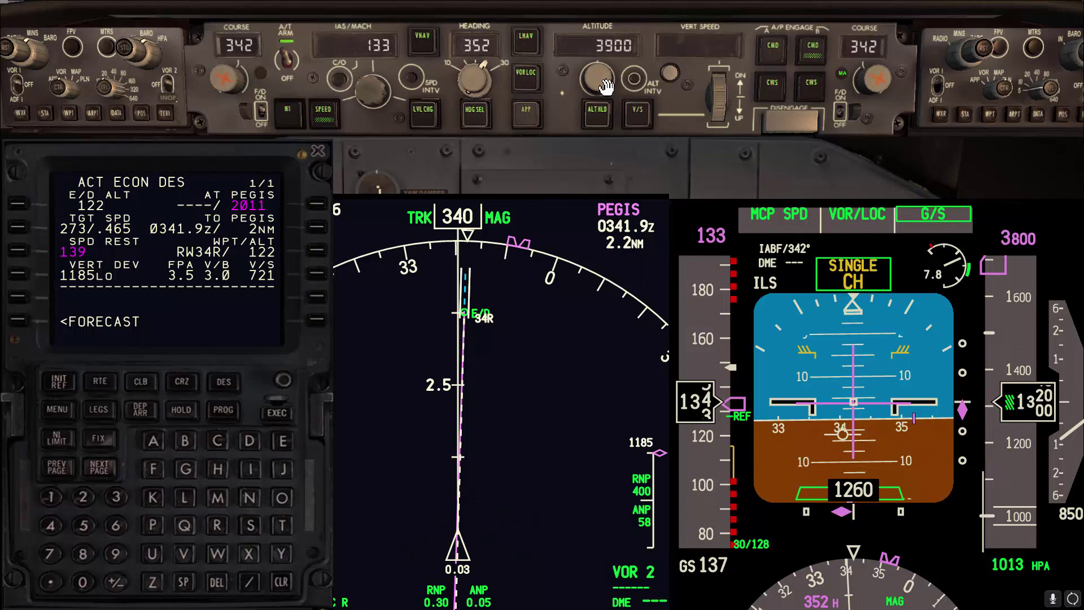
{"action": "scroll", "coordinate": [469, 72], "scroll_direction": "down", "scroll_amount": 2}
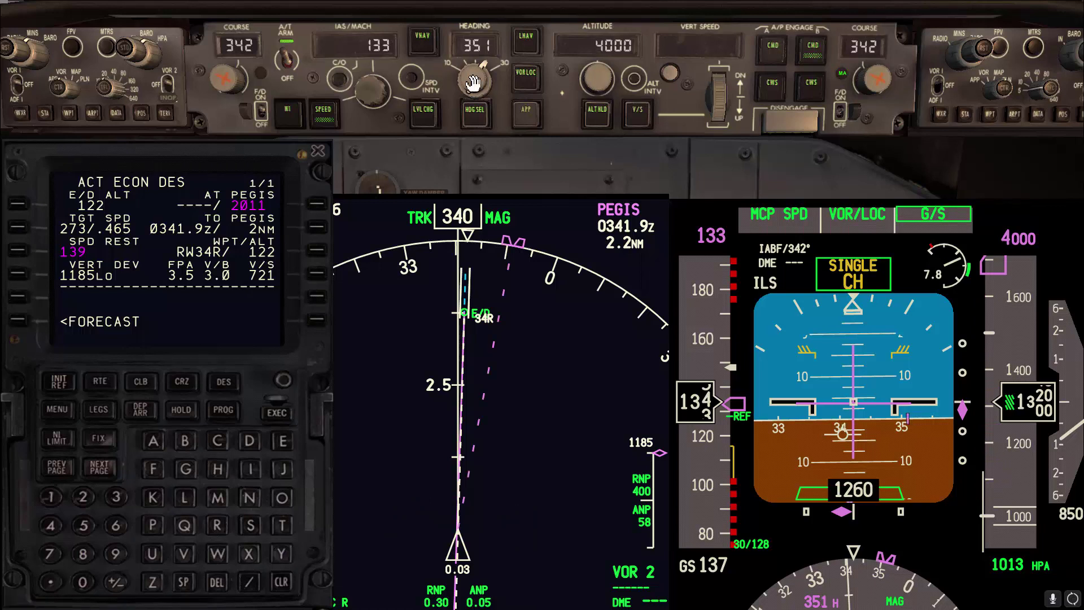
{"action": "scroll", "coordinate": [473, 84], "scroll_direction": "down", "scroll_amount": 3}
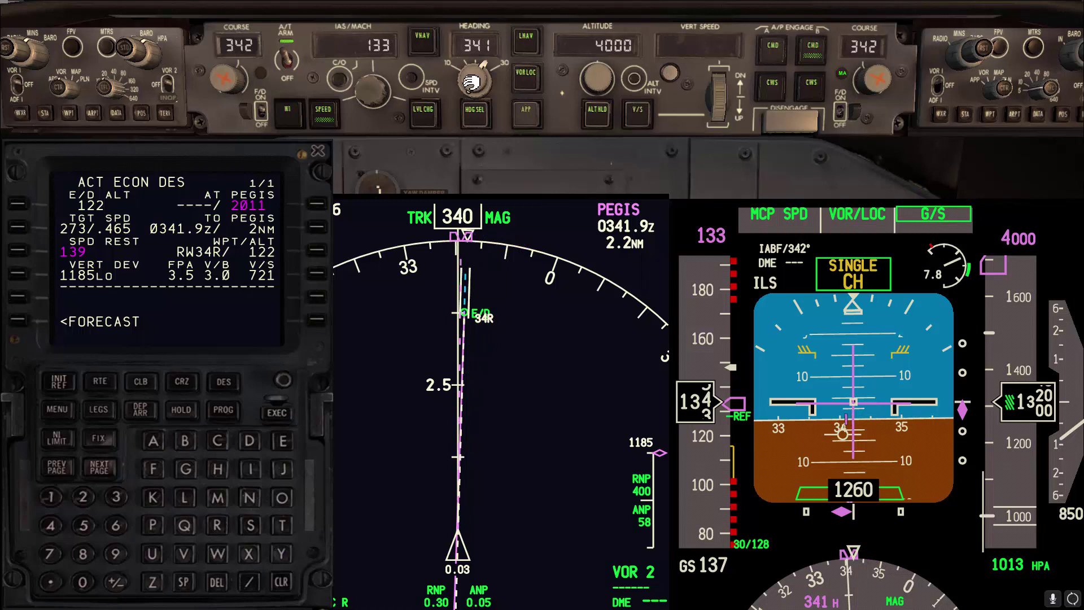
{"action": "scroll", "coordinate": [472, 83], "scroll_direction": "up", "scroll_amount": 1}
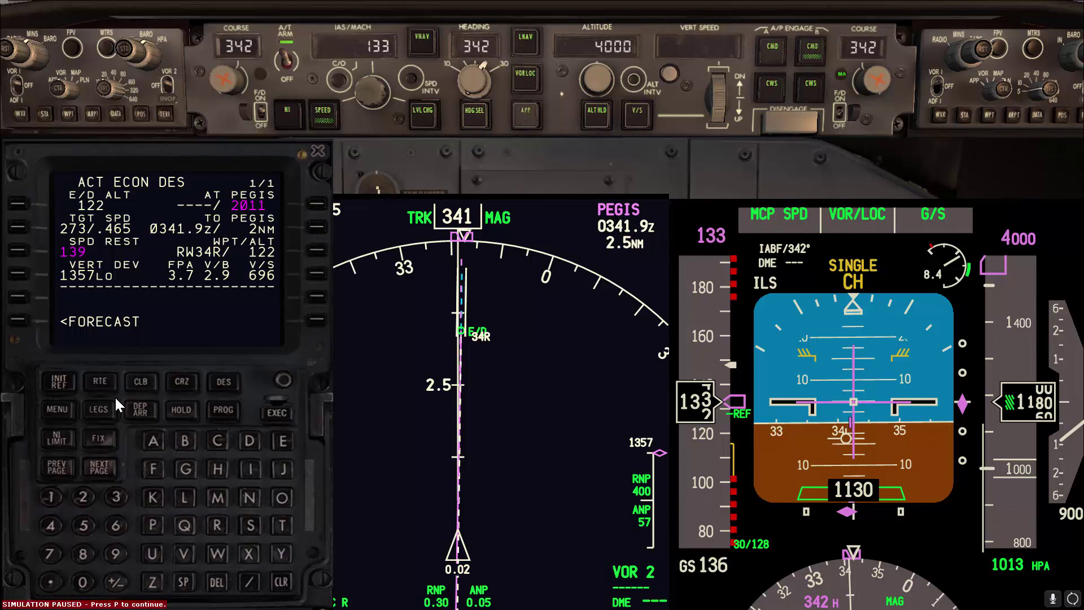
Step: Check the route legs, unpause until past PEGIS, then show the descent page with RW34R next
{"action": "left_click", "coordinate": [103, 411]}
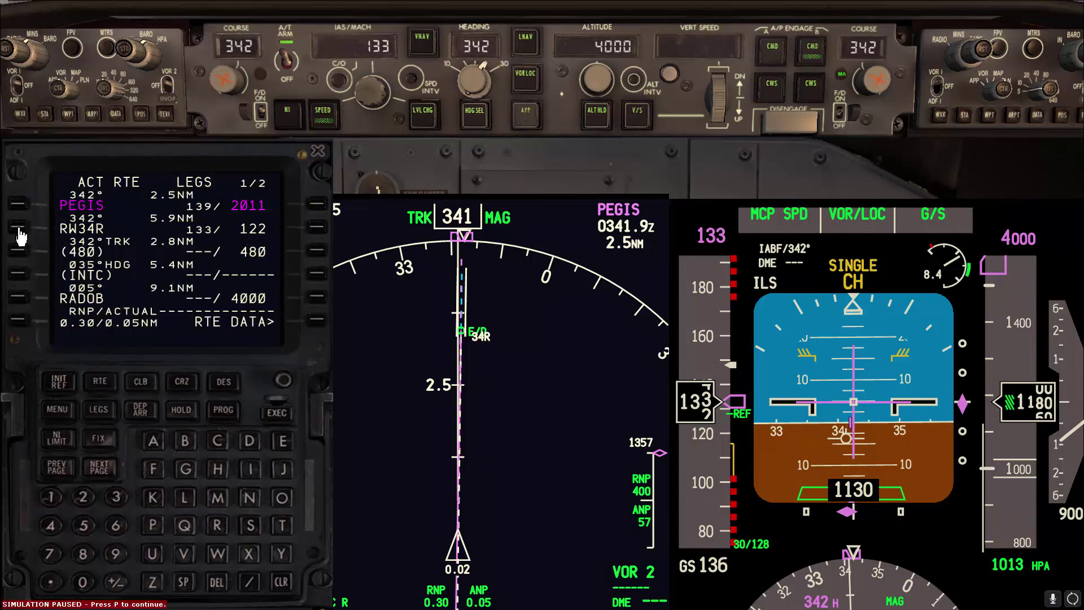
{"action": "key", "text": "p"}
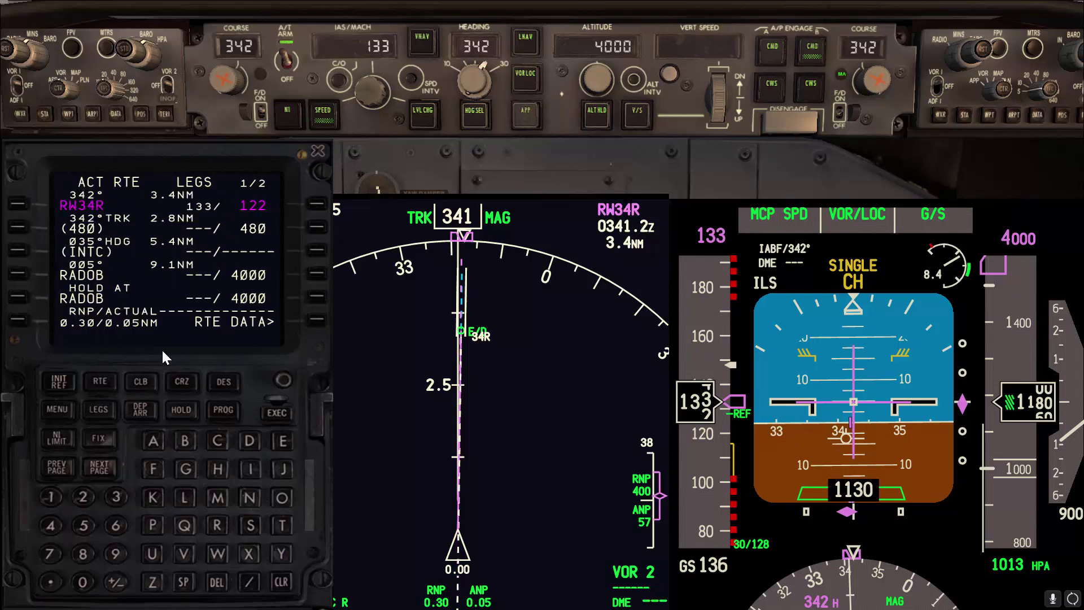
{"action": "left_click", "coordinate": [220, 384]}
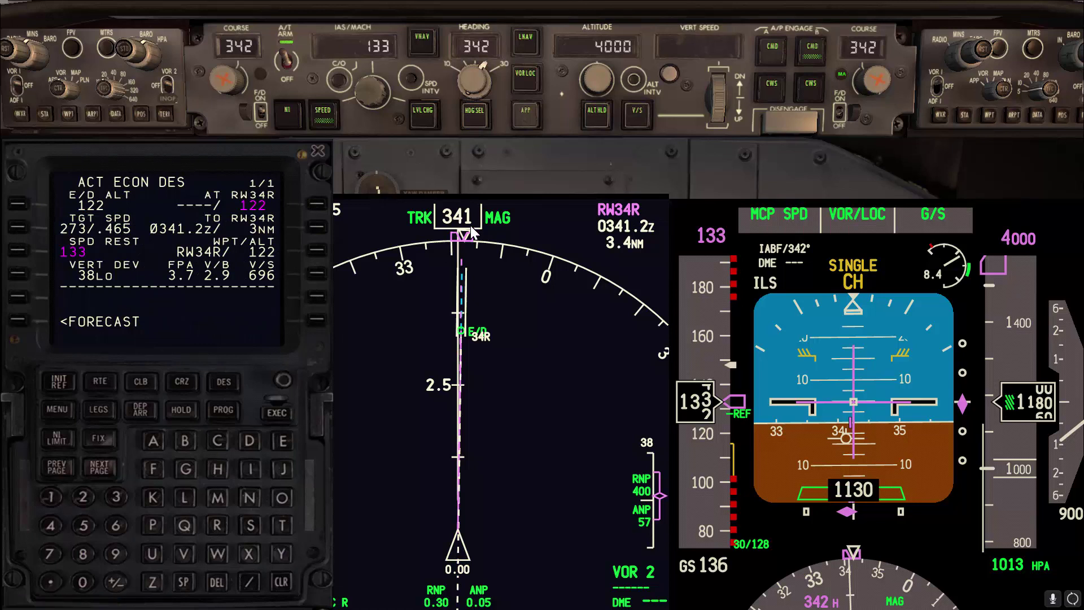